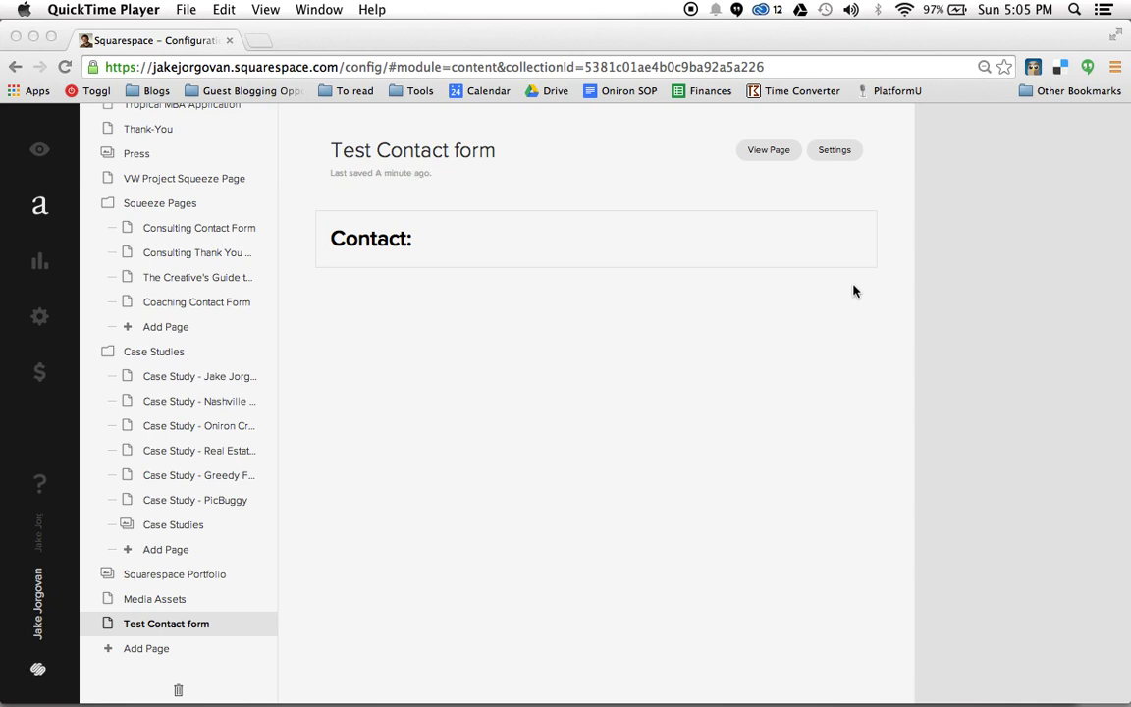
# Select part of the Contact: heading text, then deselect it
pyautogui.click(467, 244)
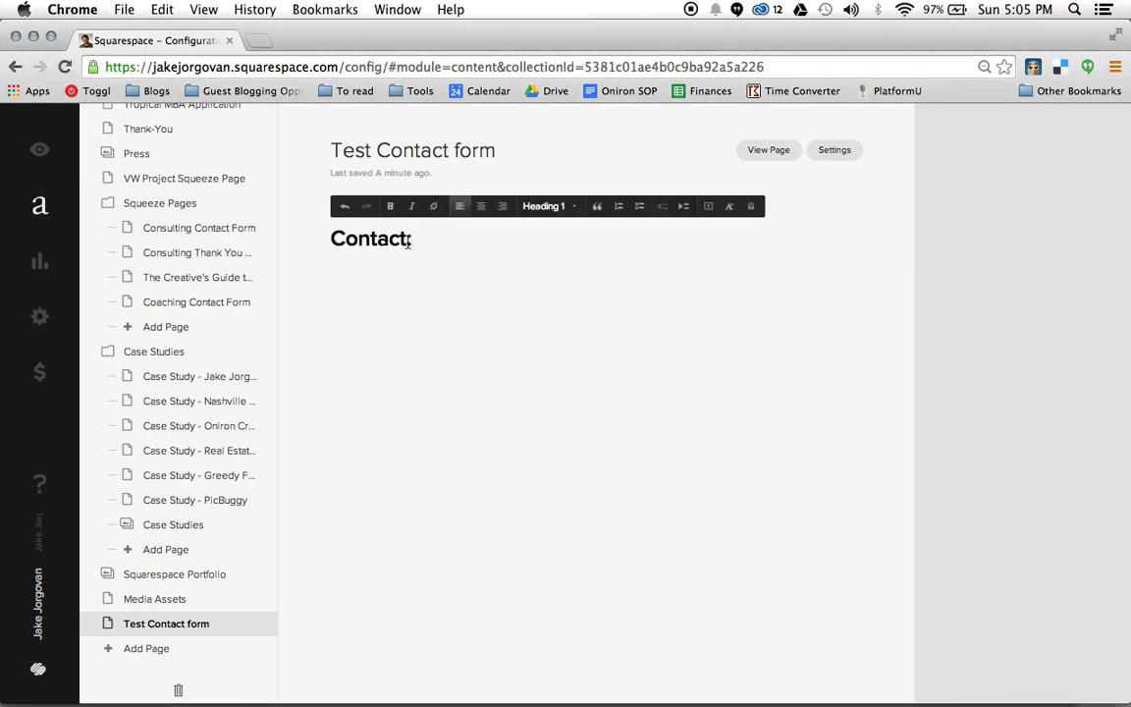
pyautogui.moveTo(411, 242); pyautogui.dragTo(346, 240)
pyautogui.click(446, 238)
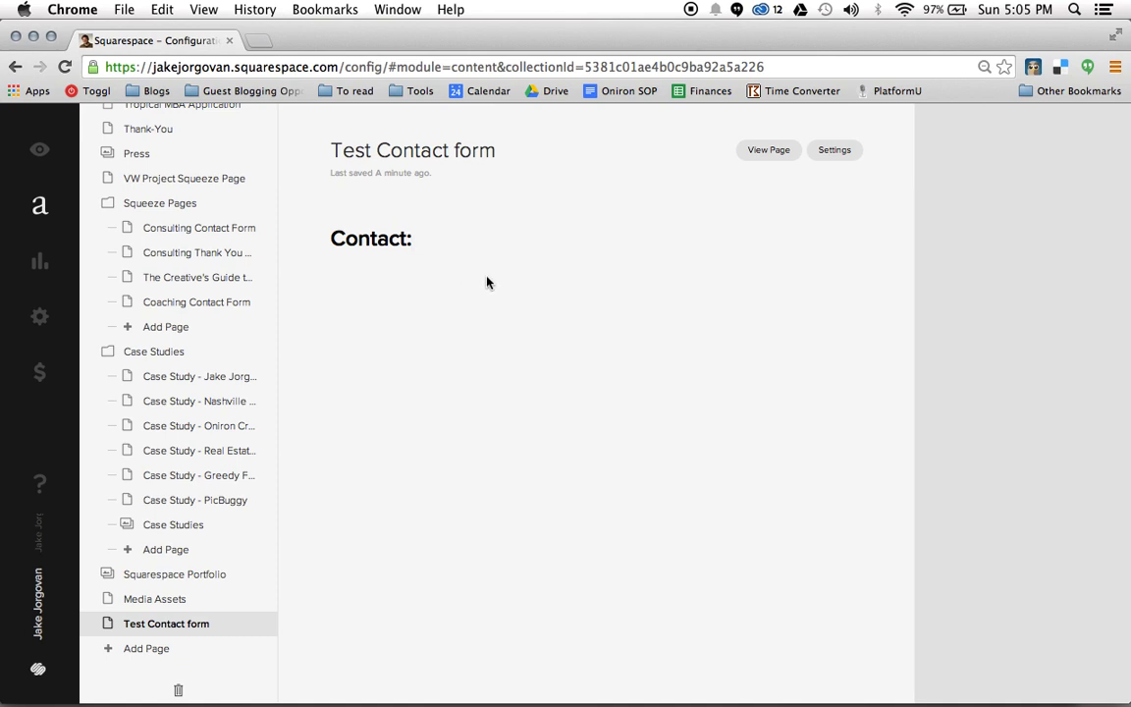
# Insert a Form block below the heading from the More section of the block picker
pyautogui.moveTo(320, 270)
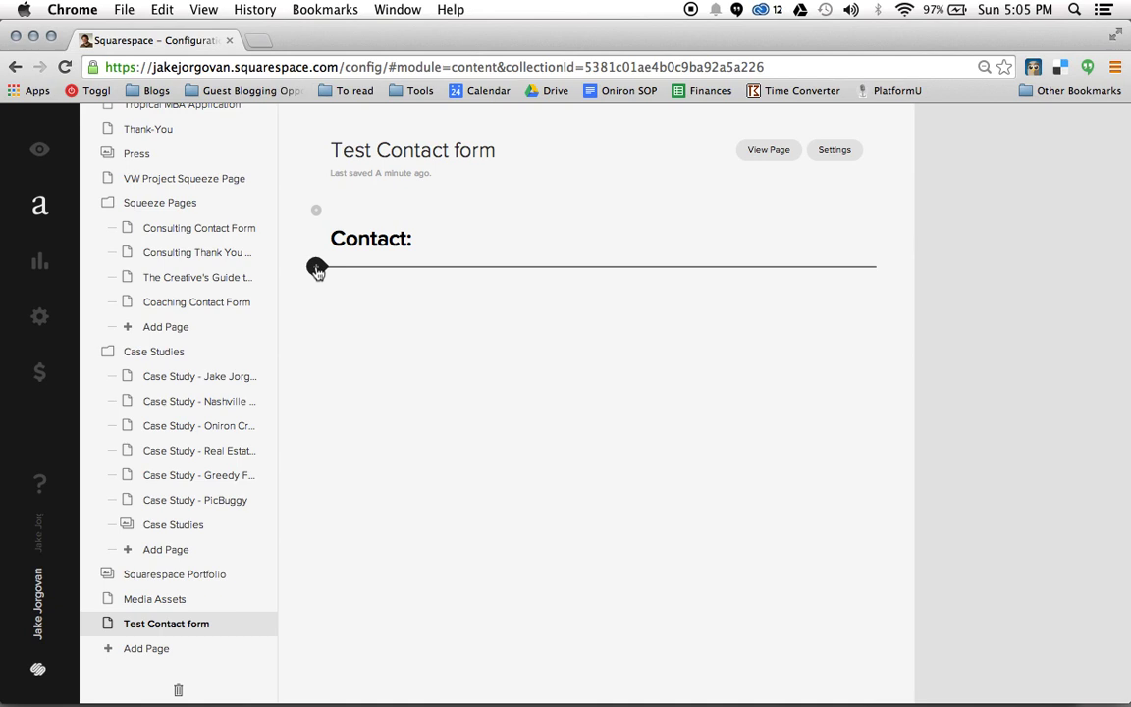
pyautogui.click(316, 267)
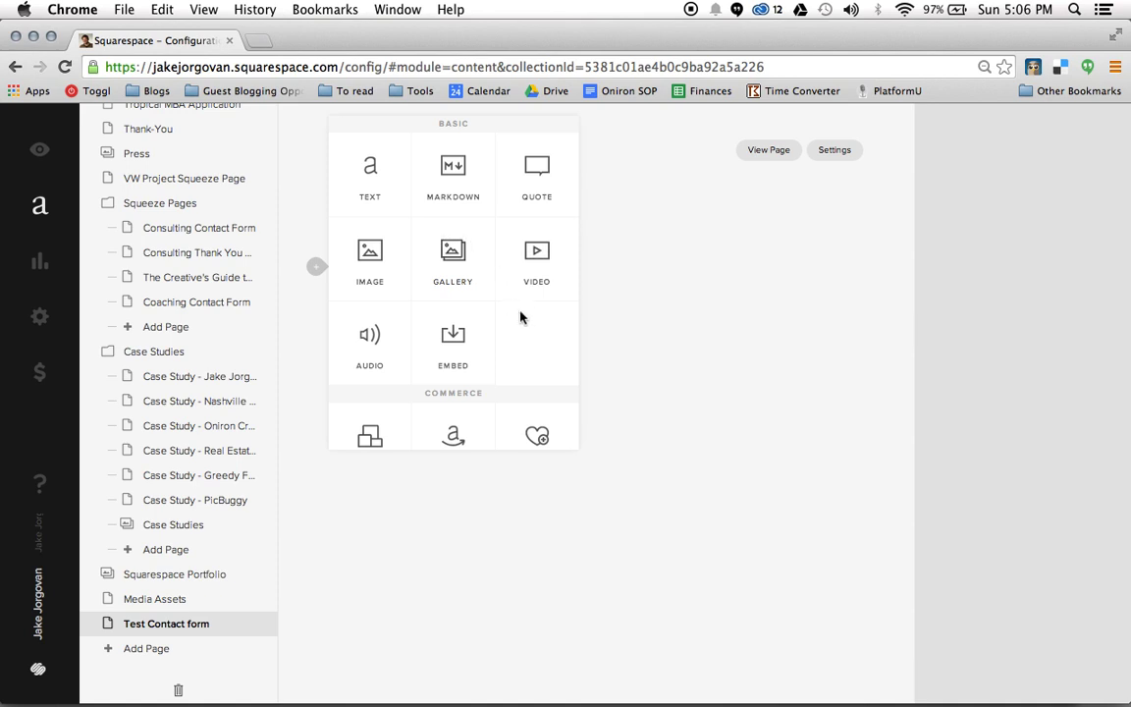
pyautogui.scroll(-1, 422, 270)
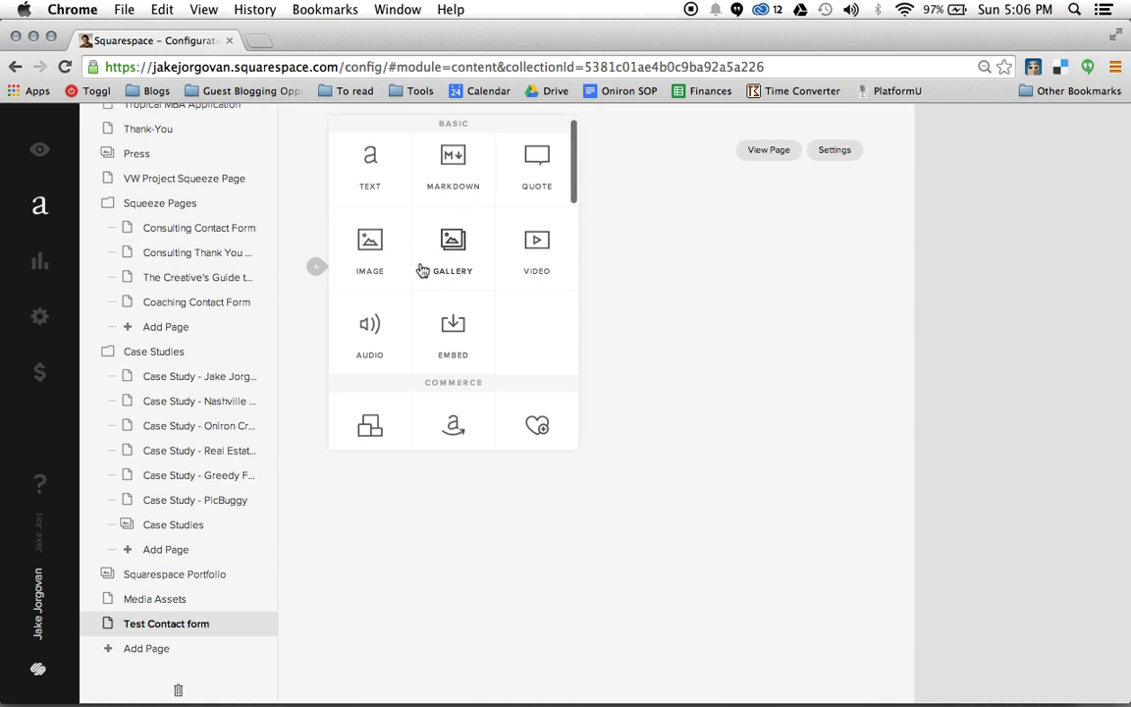
pyautogui.scroll(-5, 422, 270)
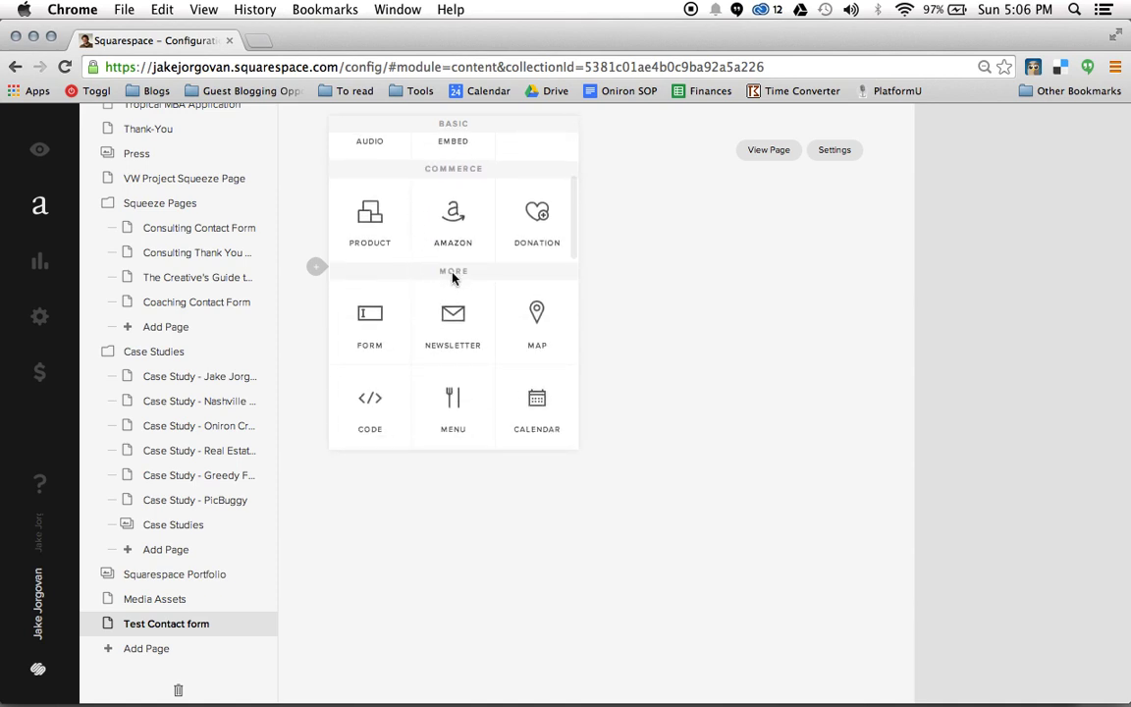
pyautogui.scroll(-2, 453, 277)
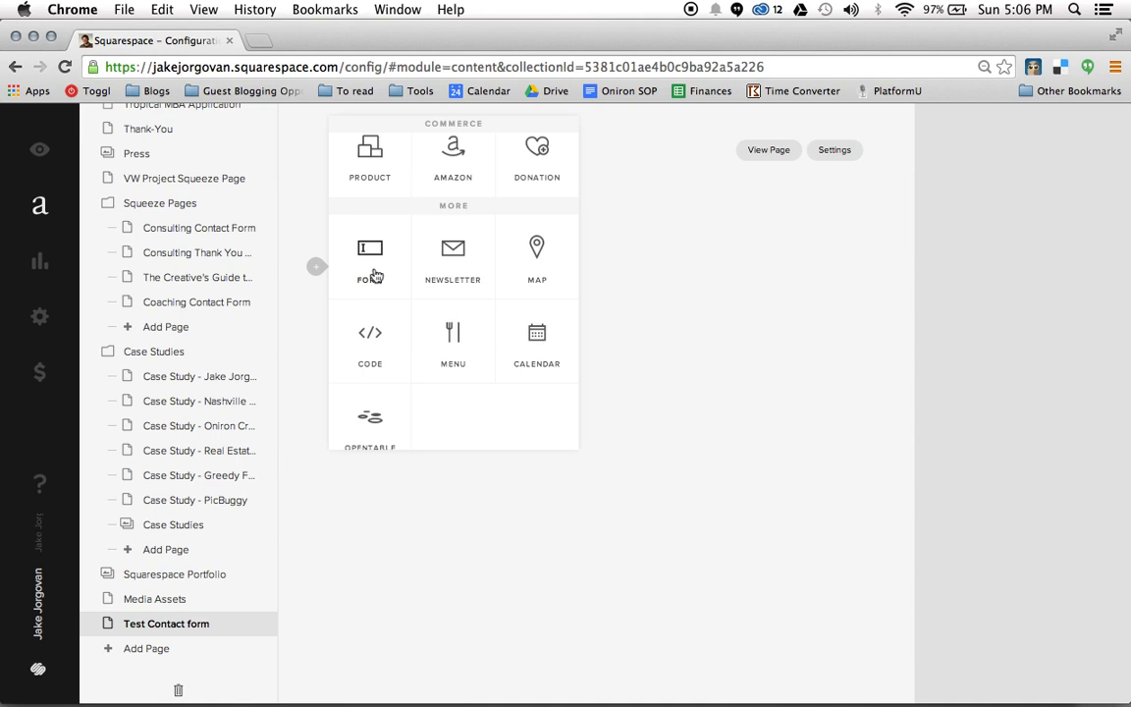
pyautogui.click(372, 265)
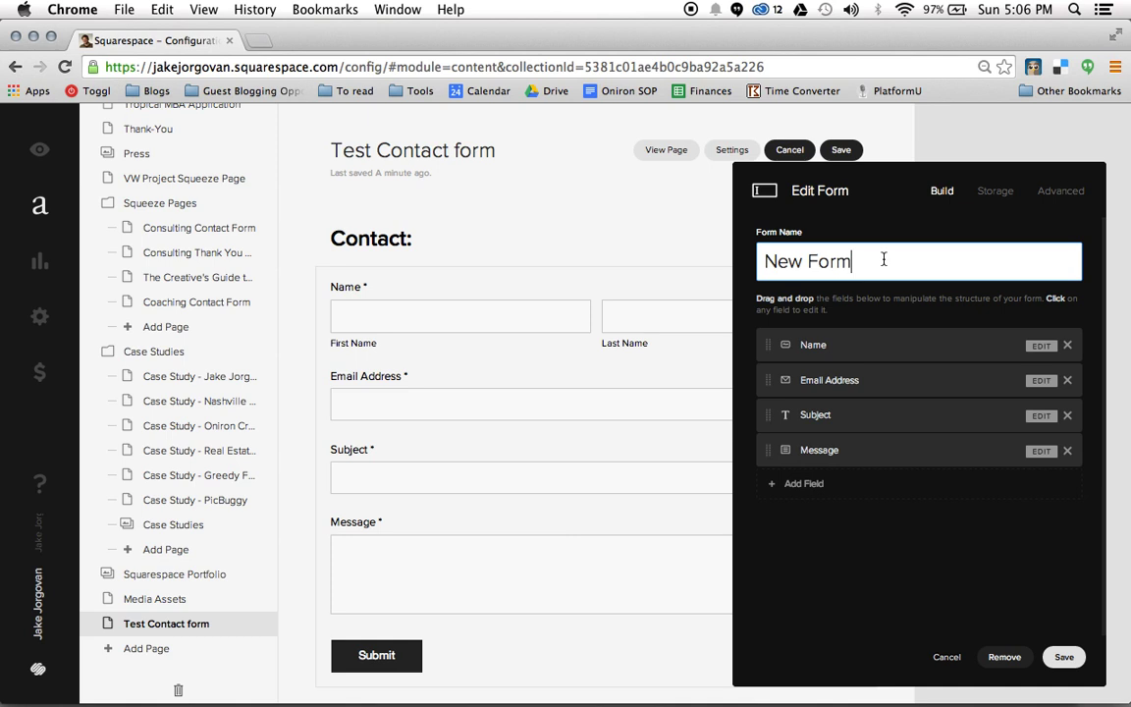
# Replace the form name 'New Form' with 'Test Contact Form'
pyautogui.moveTo(852, 261); pyautogui.dragTo(764, 263)
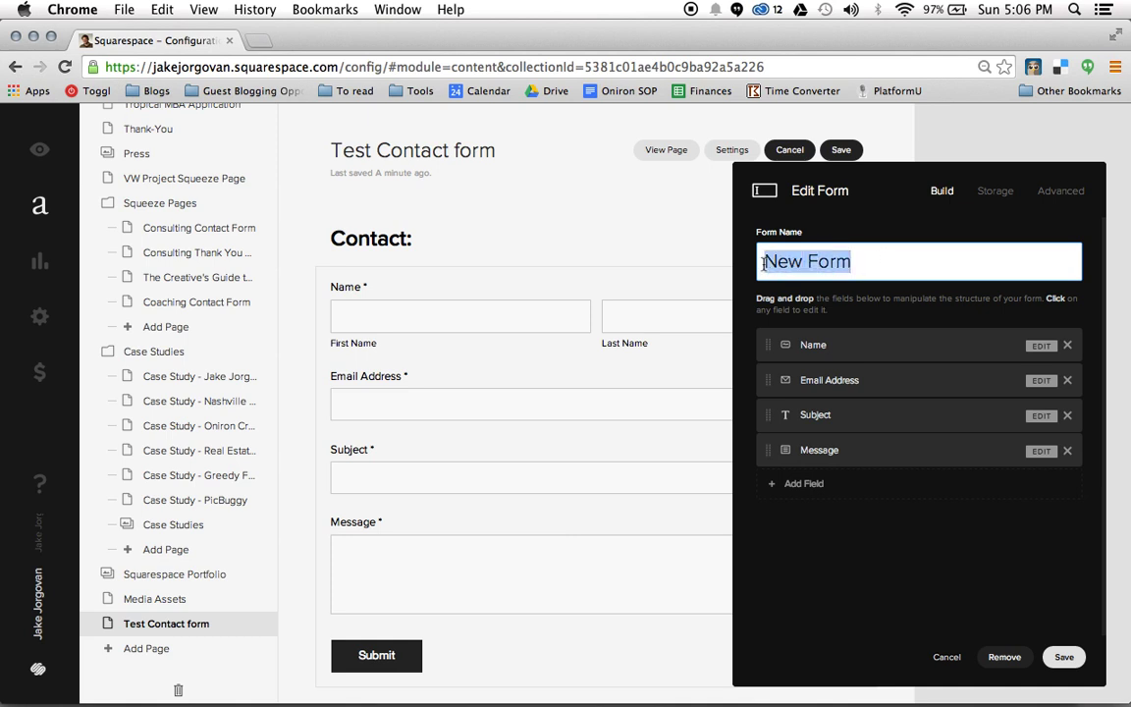
pyautogui.write('C')
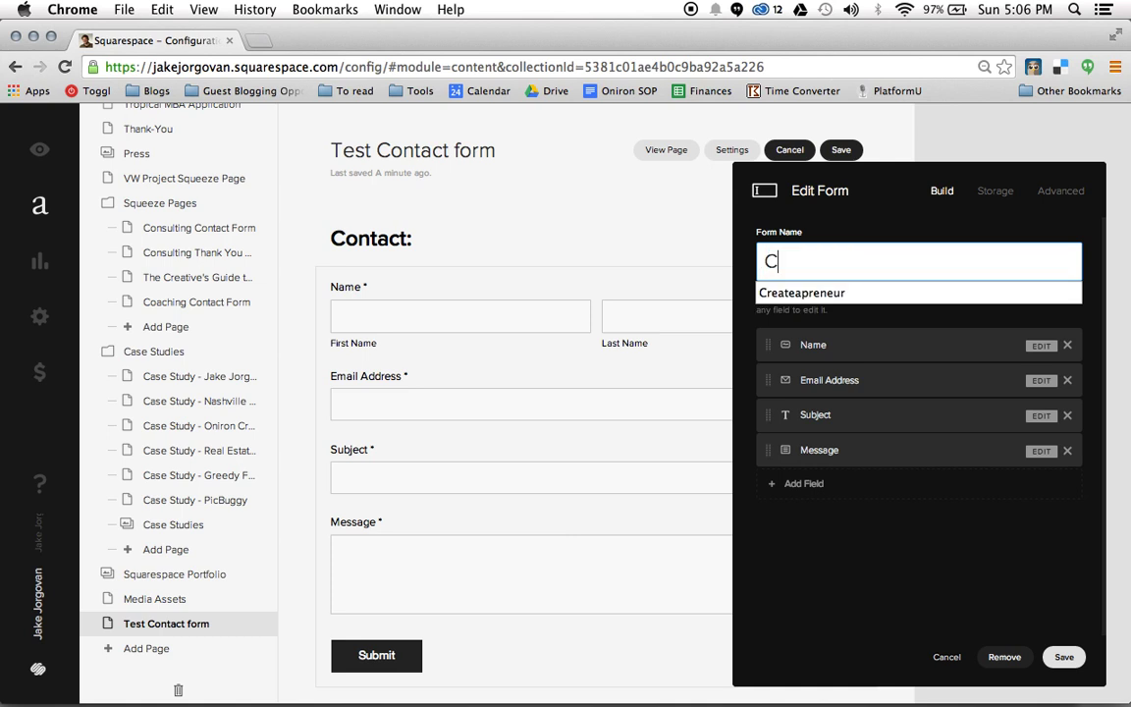
pyautogui.press('BackSpace')
pyautogui.write('Test Contact Form')
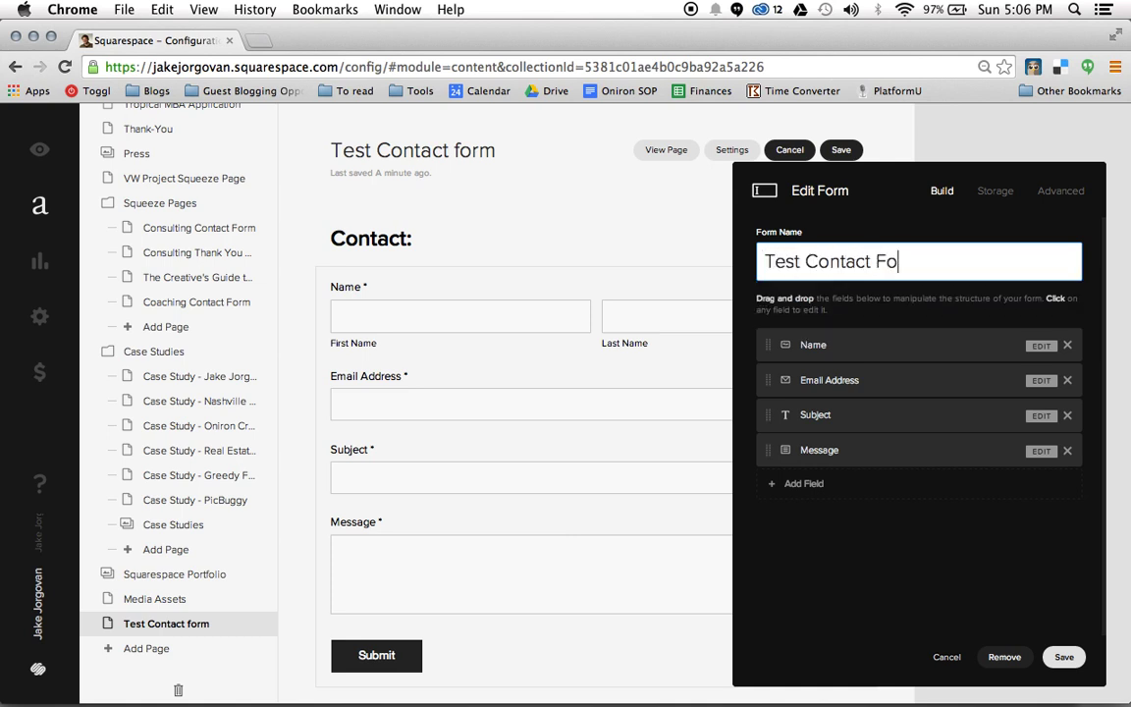
pyautogui.click(744, 283)
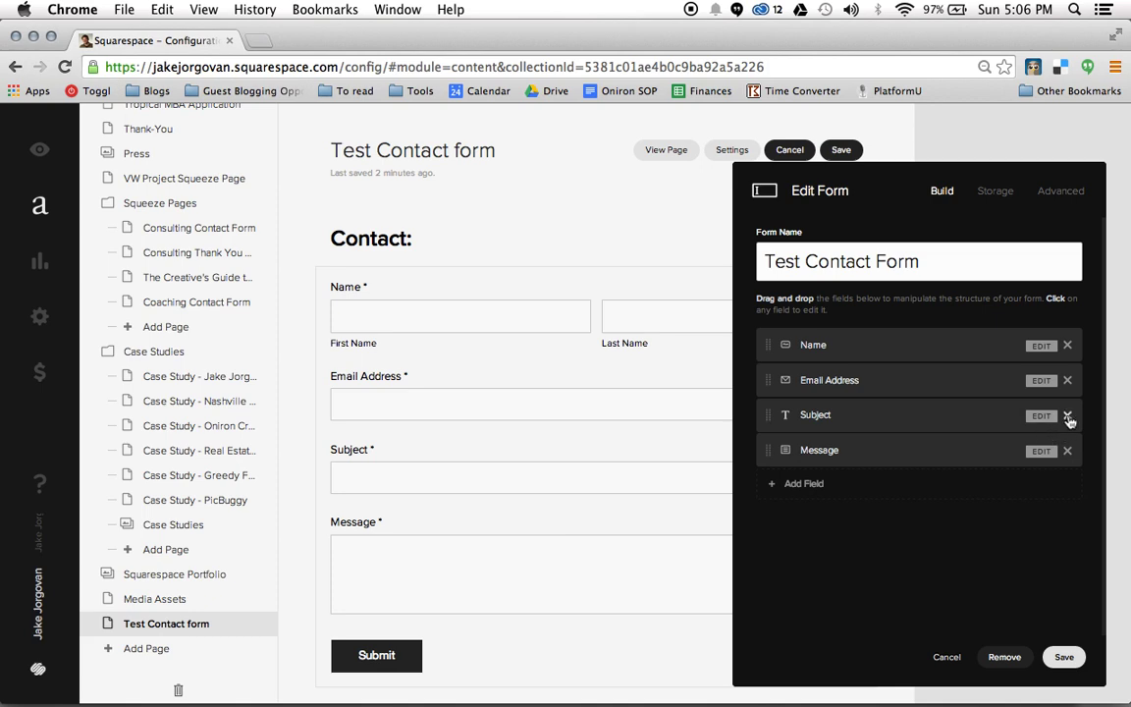
# Delete the Subject field, confirming the removal, and bring up the field-type choices
pyautogui.click(1068, 418)
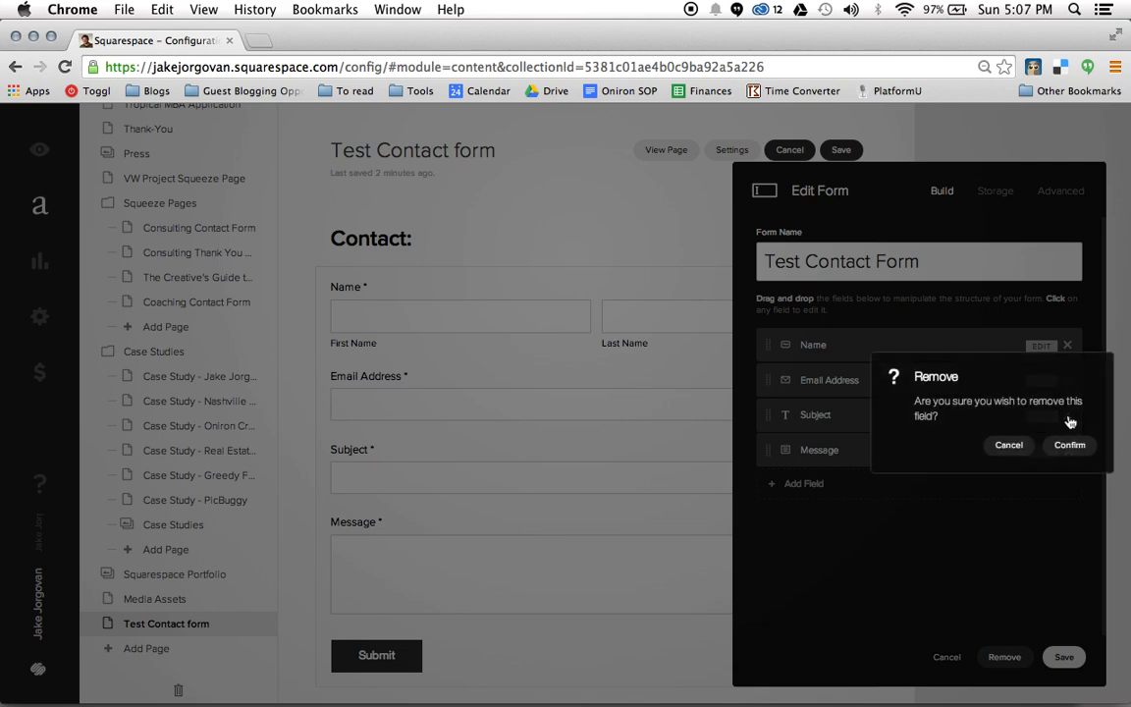
pyautogui.click(1071, 446)
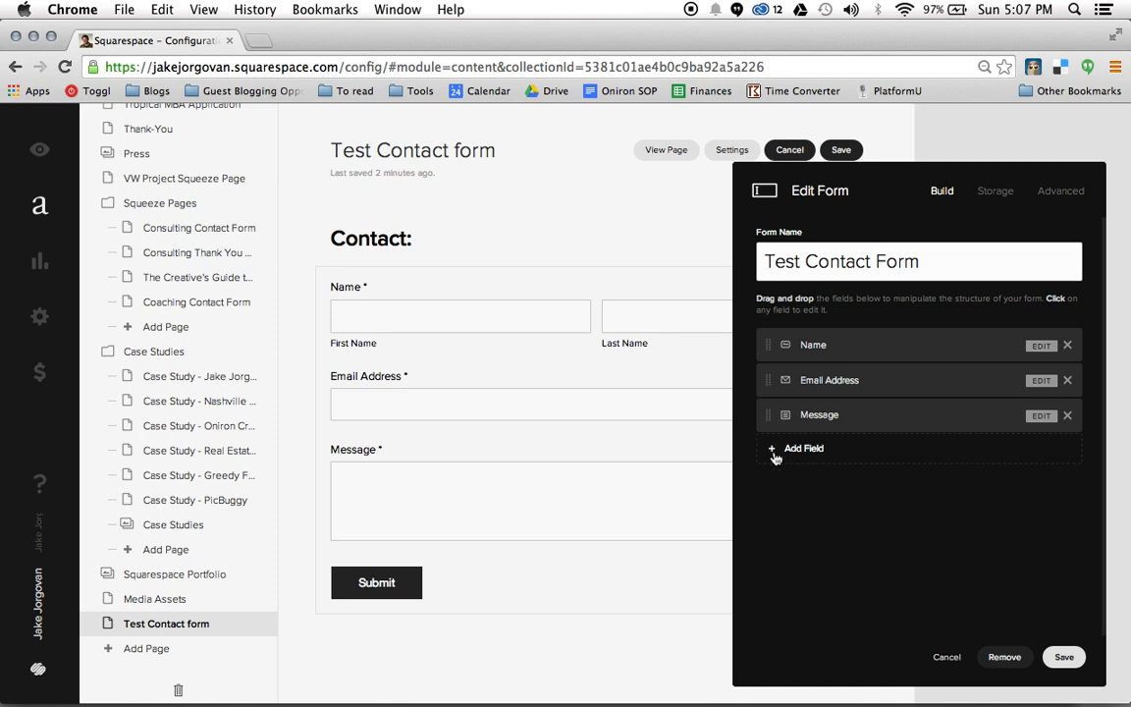
pyautogui.click(786, 448)
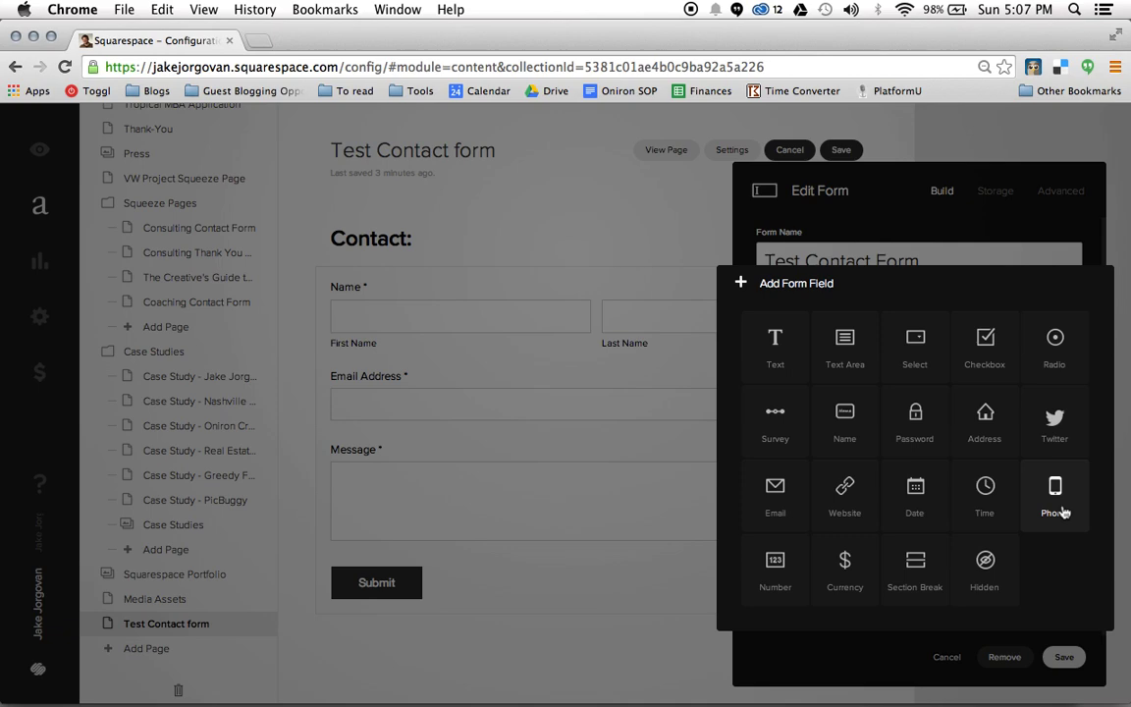
# Add a Phone field after Message, leaving it not required
pyautogui.click(1060, 511)
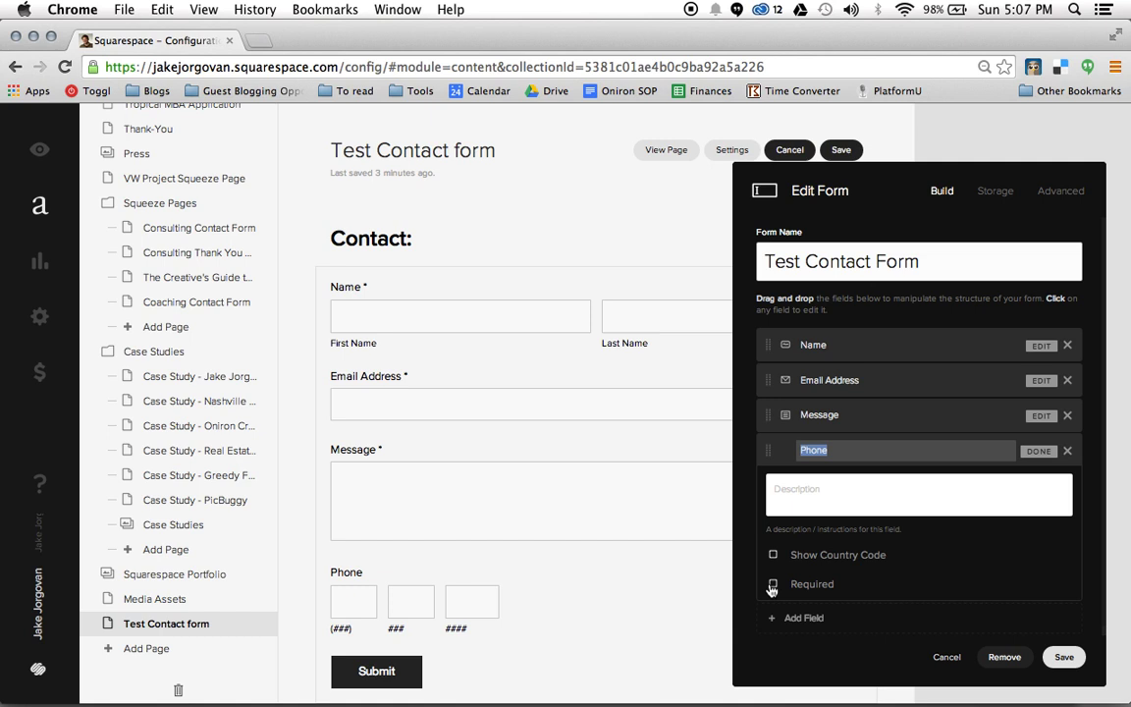
pyautogui.click(773, 586)
pyautogui.click(773, 588)
pyautogui.click(1039, 452)
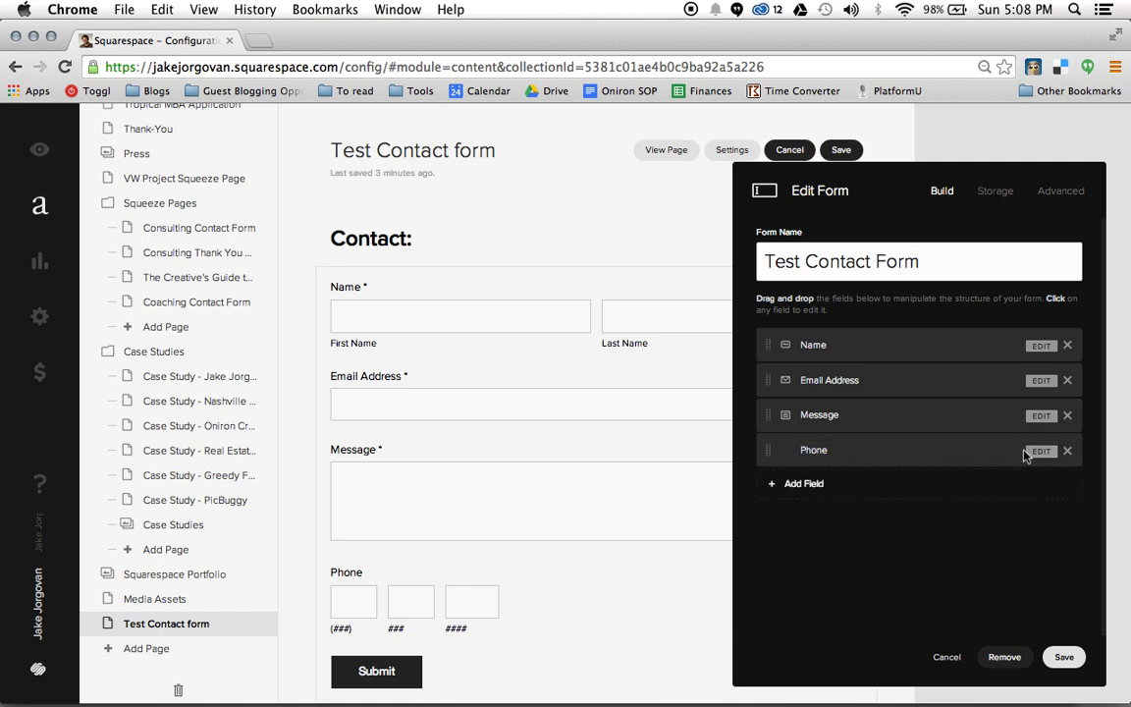
# Add an Address field after Phone as the form's fifth field
pyautogui.click(770, 487)
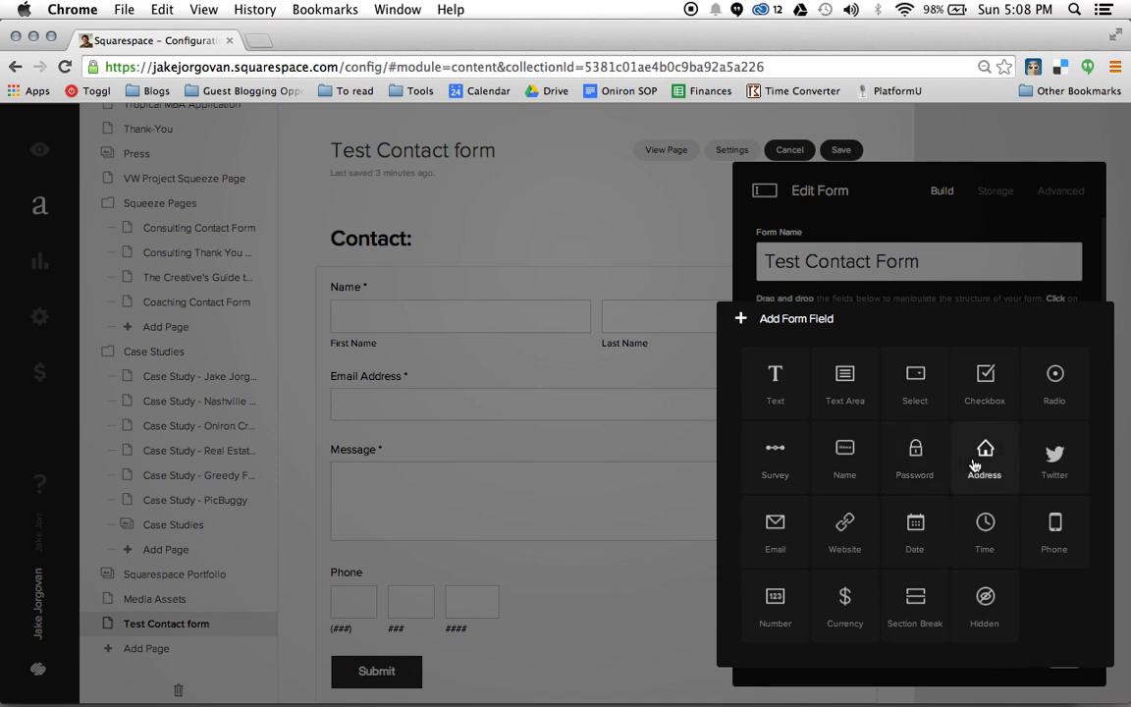
pyautogui.click(975, 461)
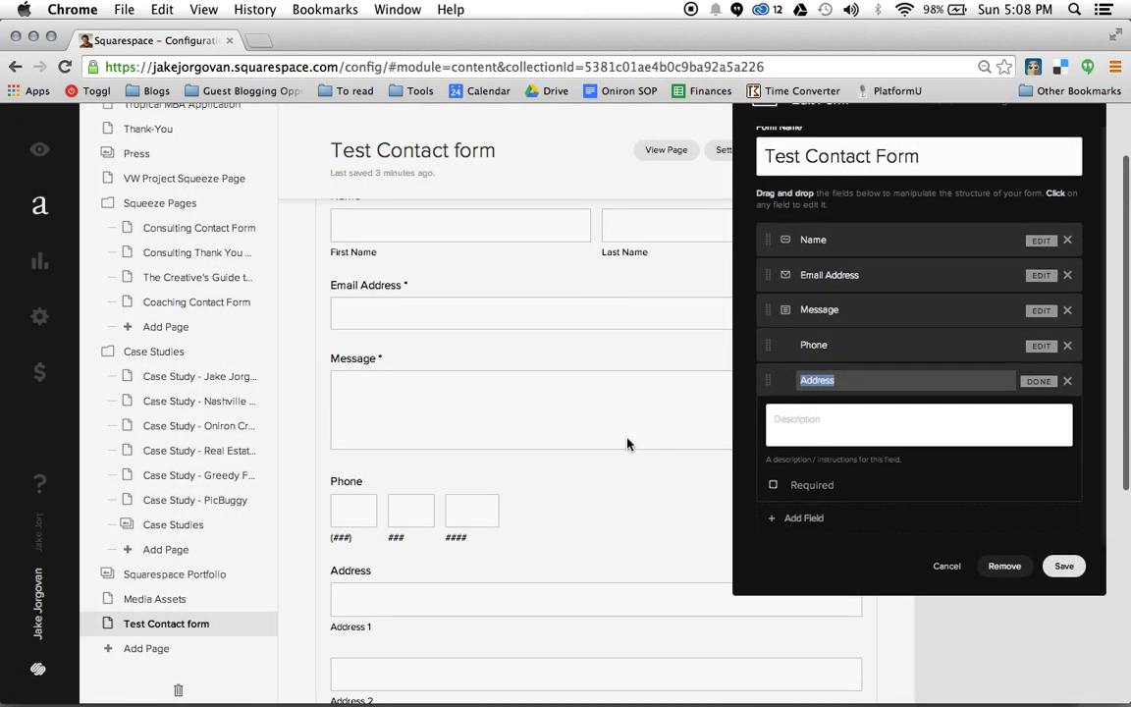
pyautogui.scroll(-5, 629, 443)
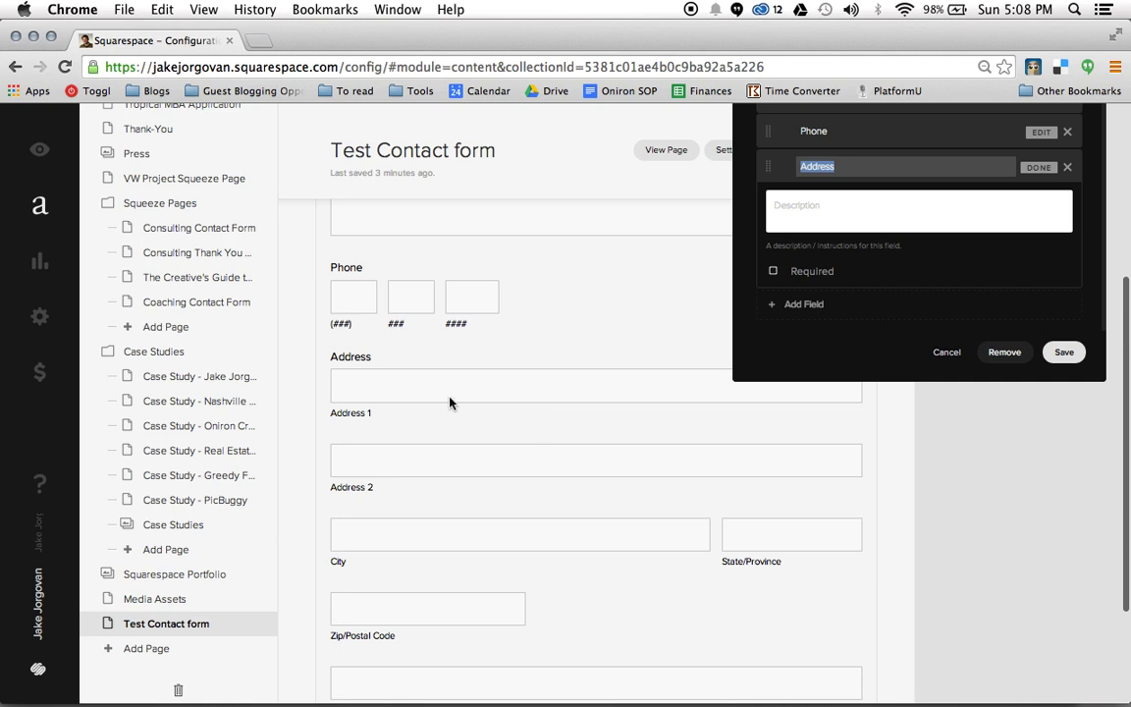
pyautogui.scroll(-3, 541, 539)
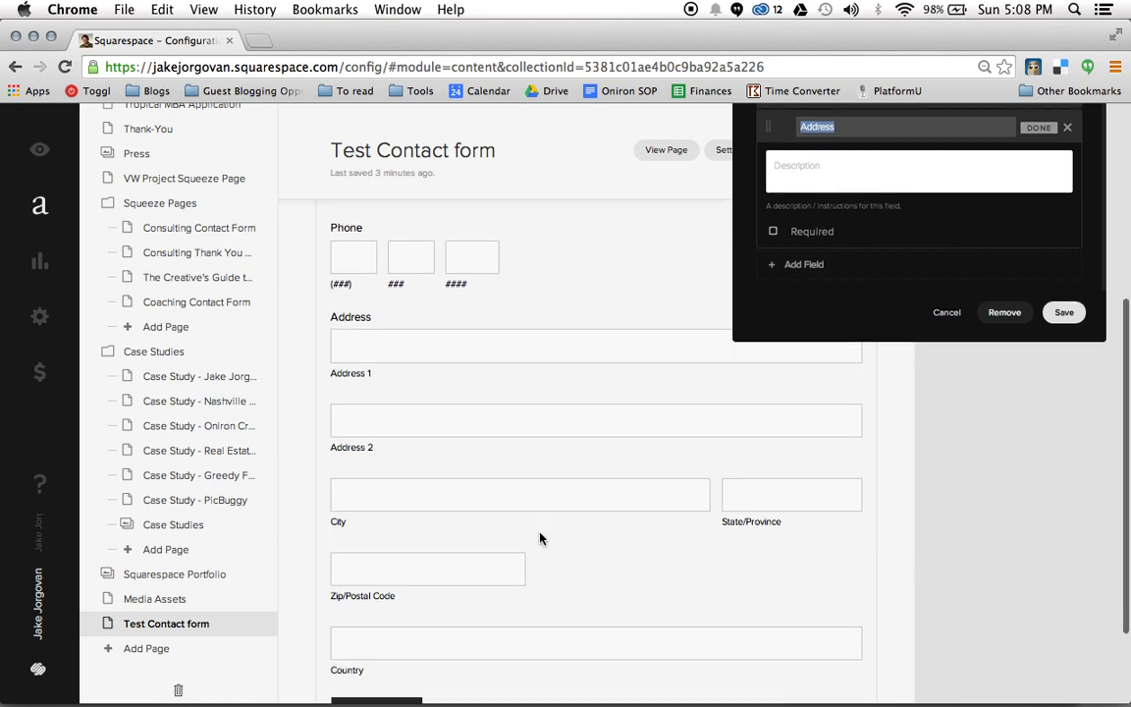
pyautogui.scroll(5, 539, 538)
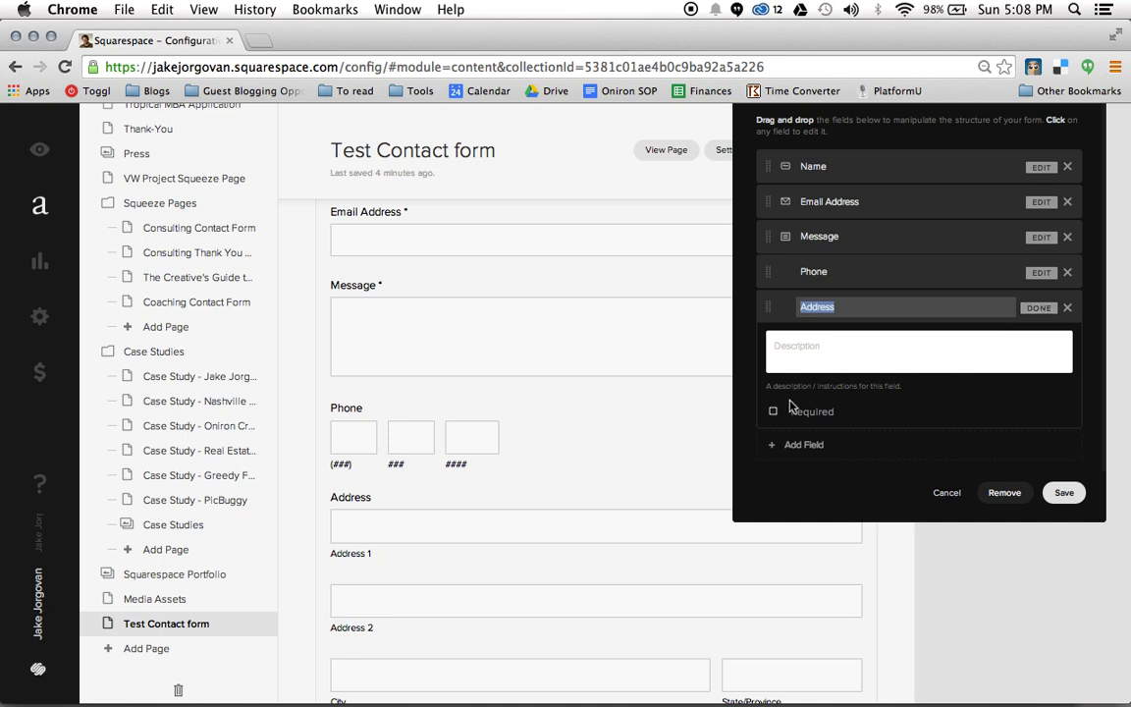
pyautogui.click(1043, 307)
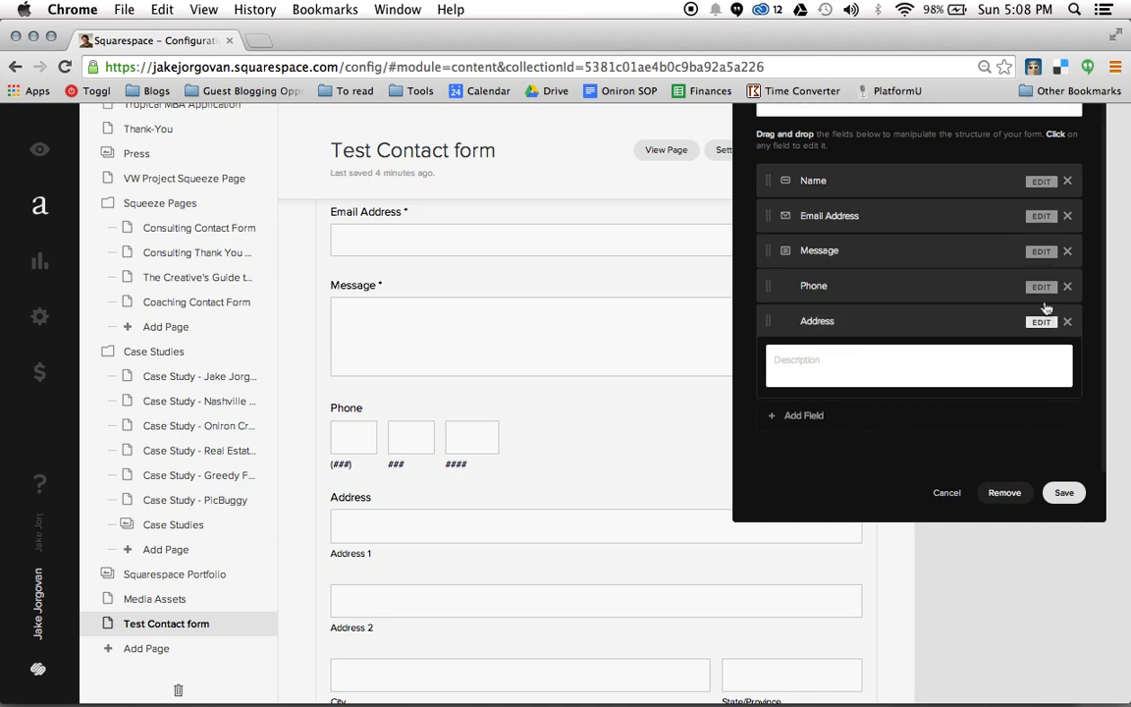
pyautogui.scroll(3, 646, 349)
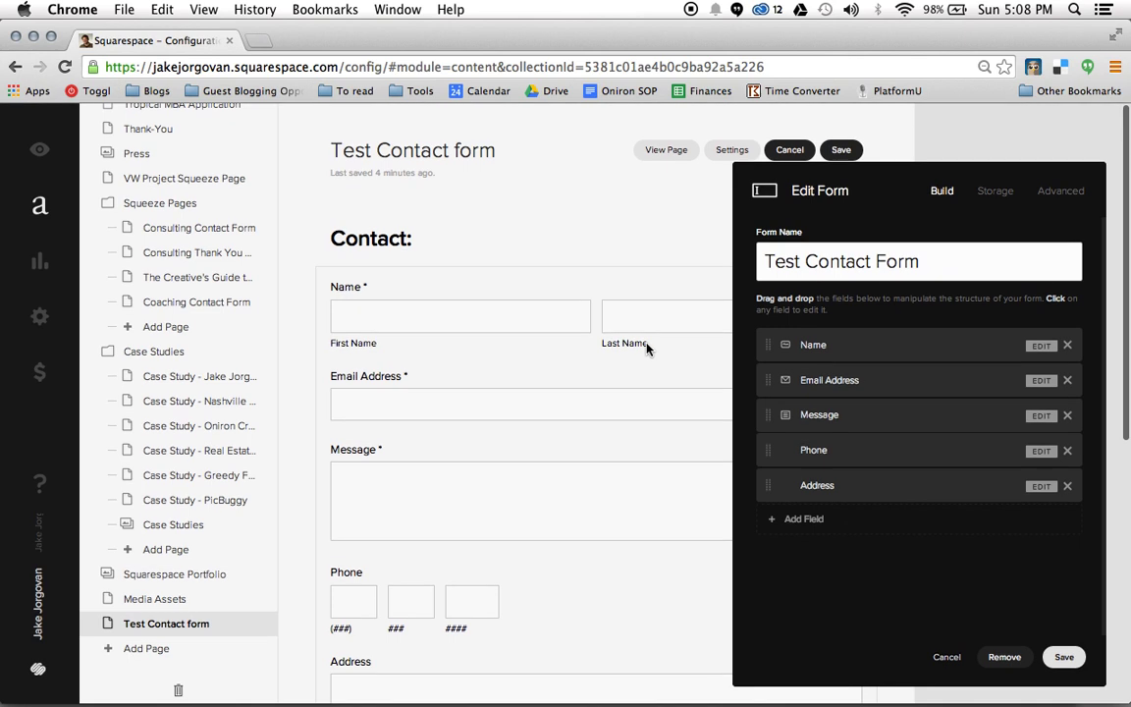
pyautogui.scroll(-2, 647, 346)
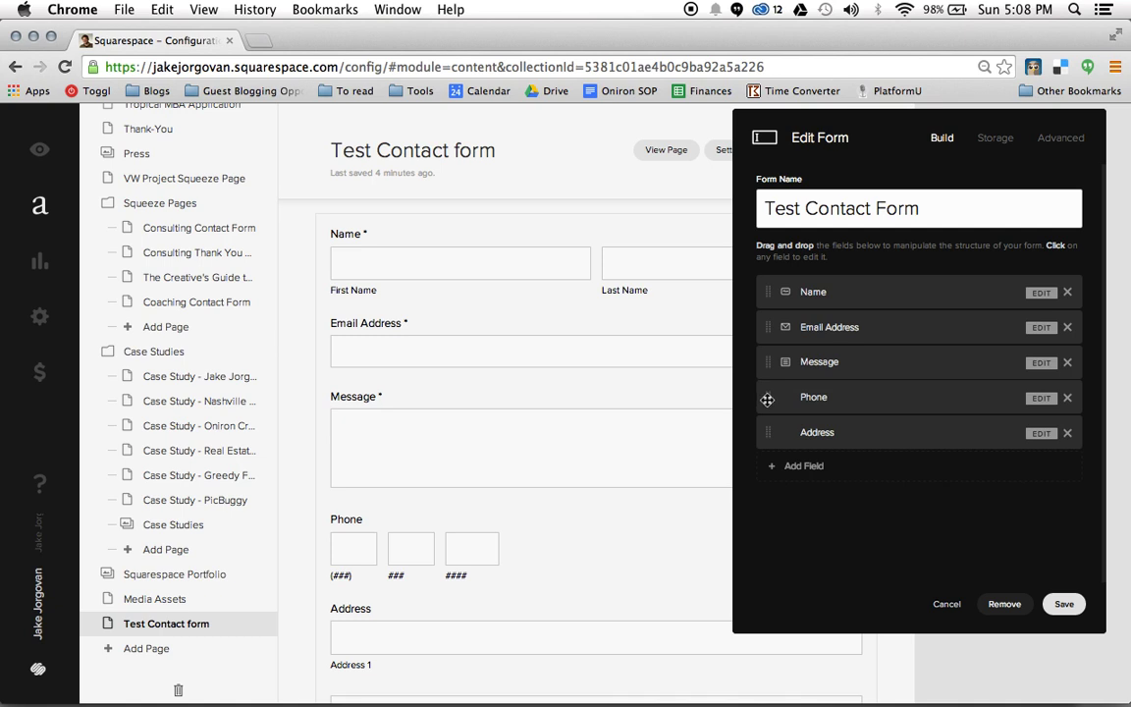
# Drag Phone, then Address, above Message to order Name, Email Address, Phone, Address, Message
pyautogui.moveTo(767, 398); pyautogui.dragTo(765, 361)
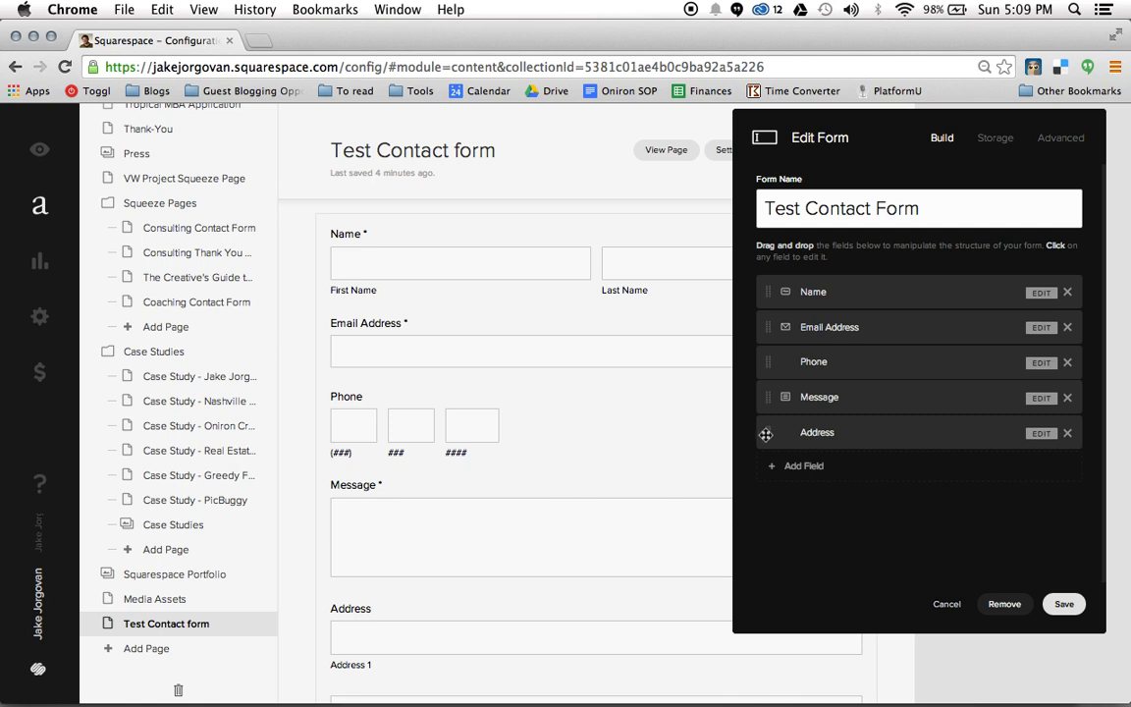
pyautogui.moveTo(766, 435); pyautogui.dragTo(764, 398)
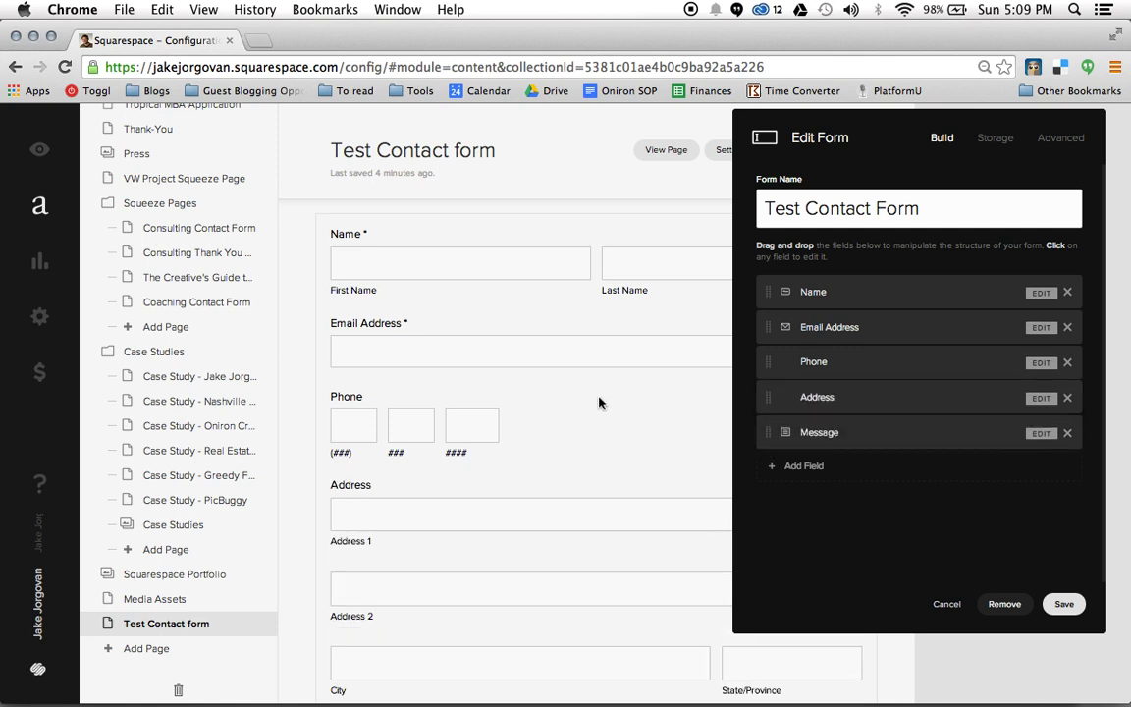
pyautogui.scroll(-3, 987, 461)
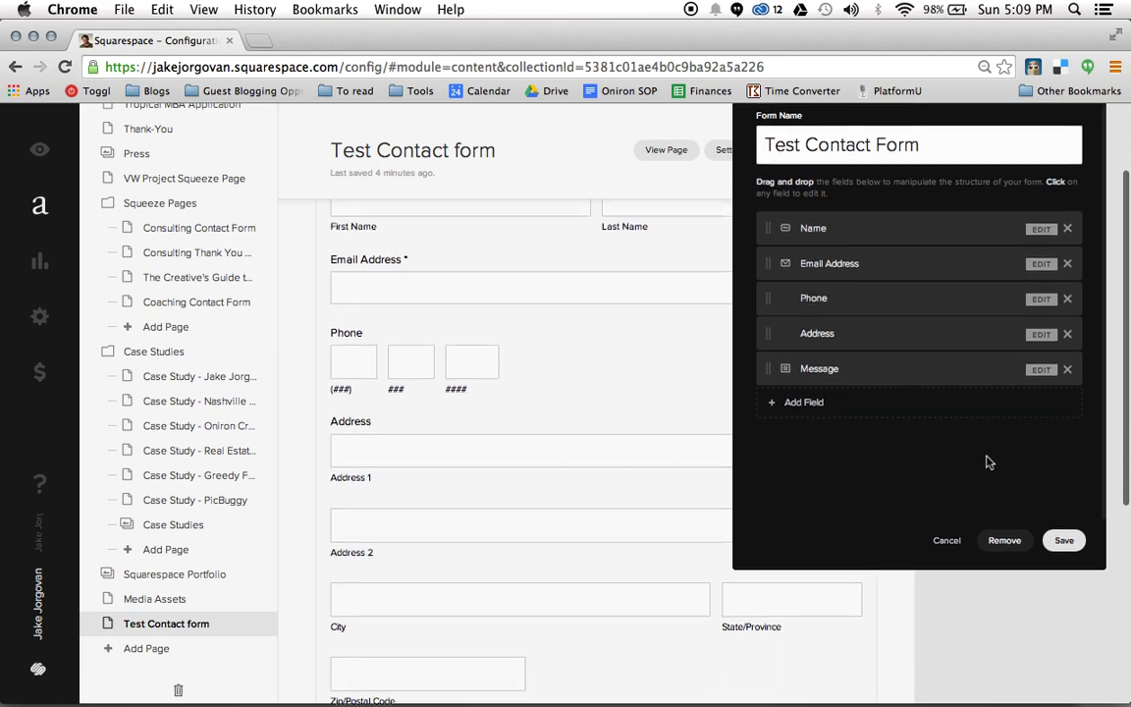
pyautogui.scroll(-8, 576, 475)
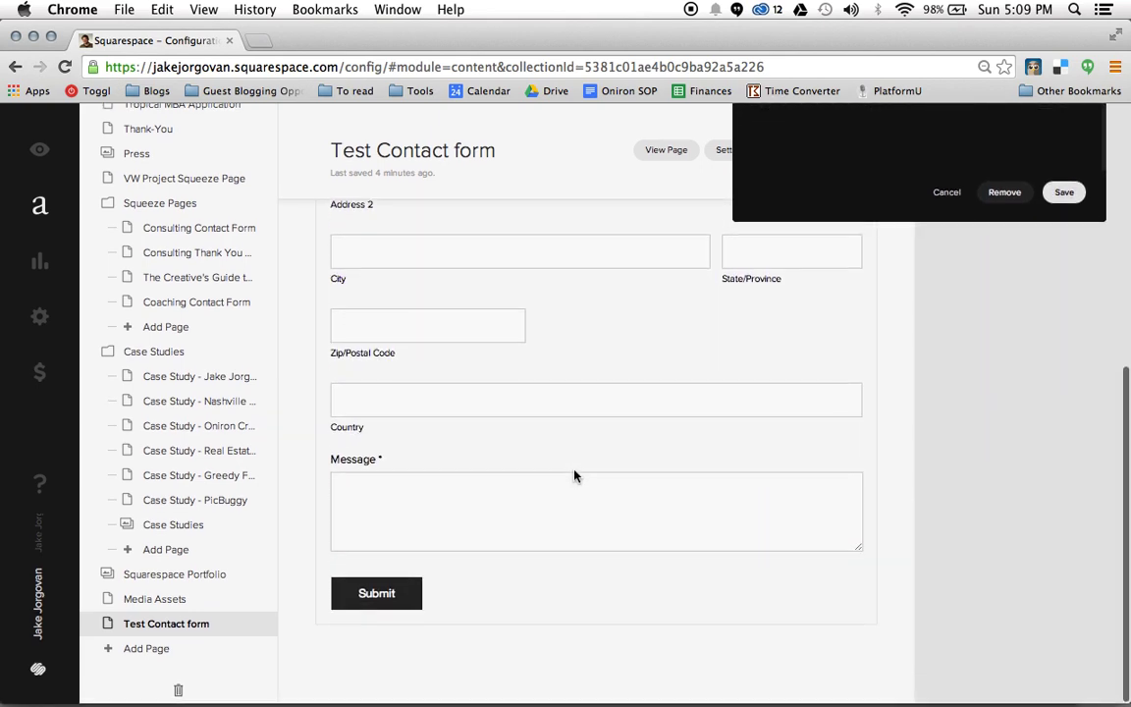
pyautogui.scroll(10, 576, 475)
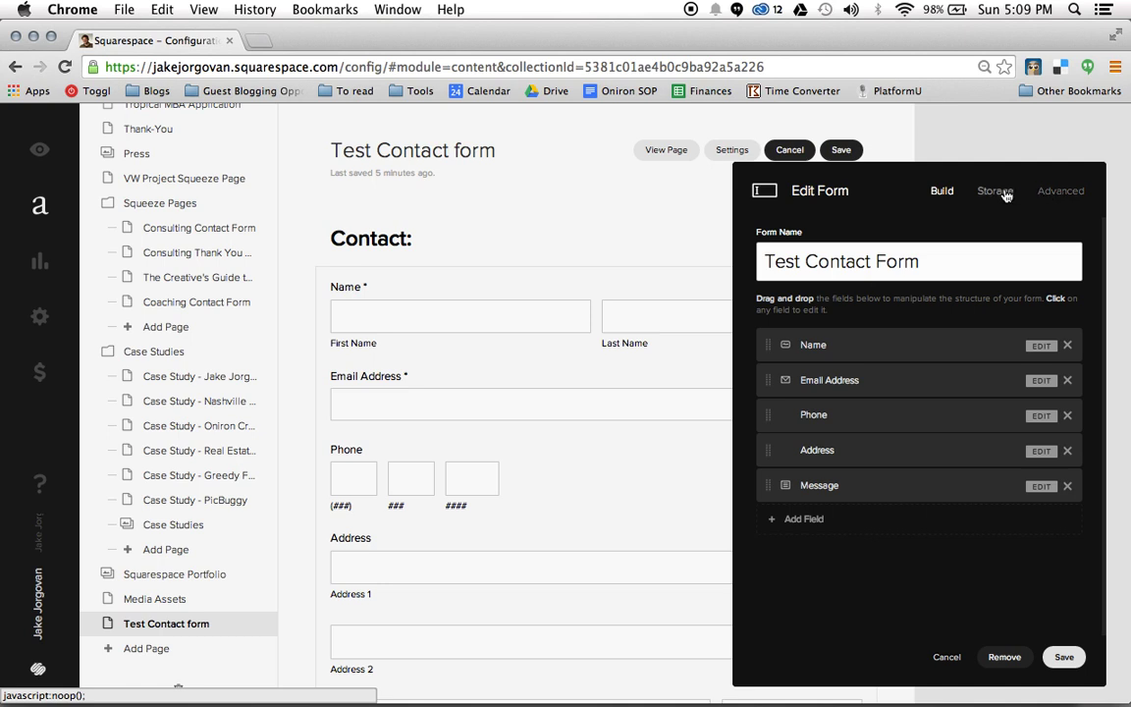
# Set Email storage to the owner's Gmail address and connect it
pyautogui.click(1005, 196)
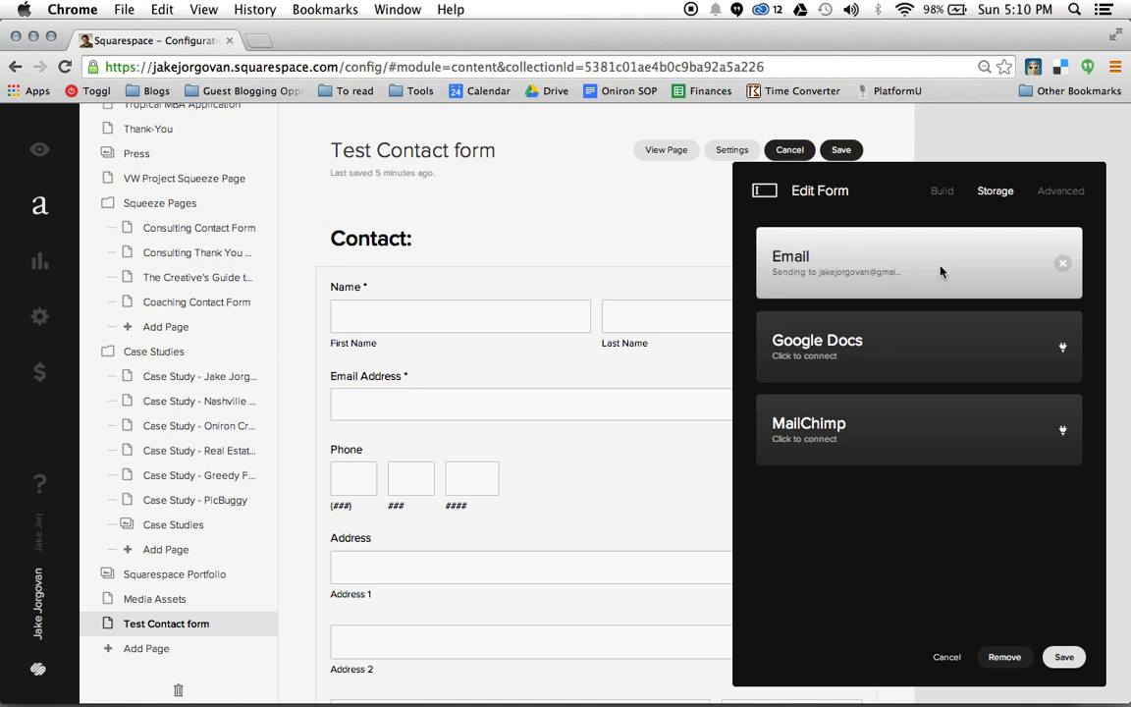
pyautogui.click(1062, 265)
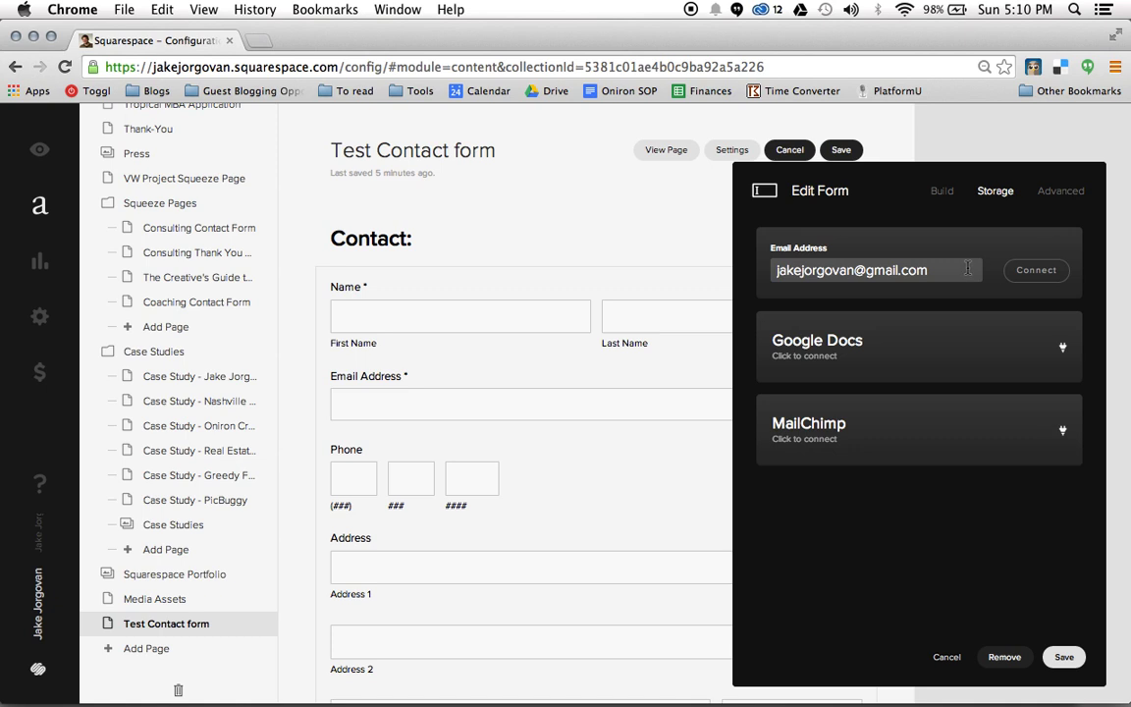
pyautogui.click(968, 269)
pyautogui.press('super+a')
pyautogui.press('BackSpace')
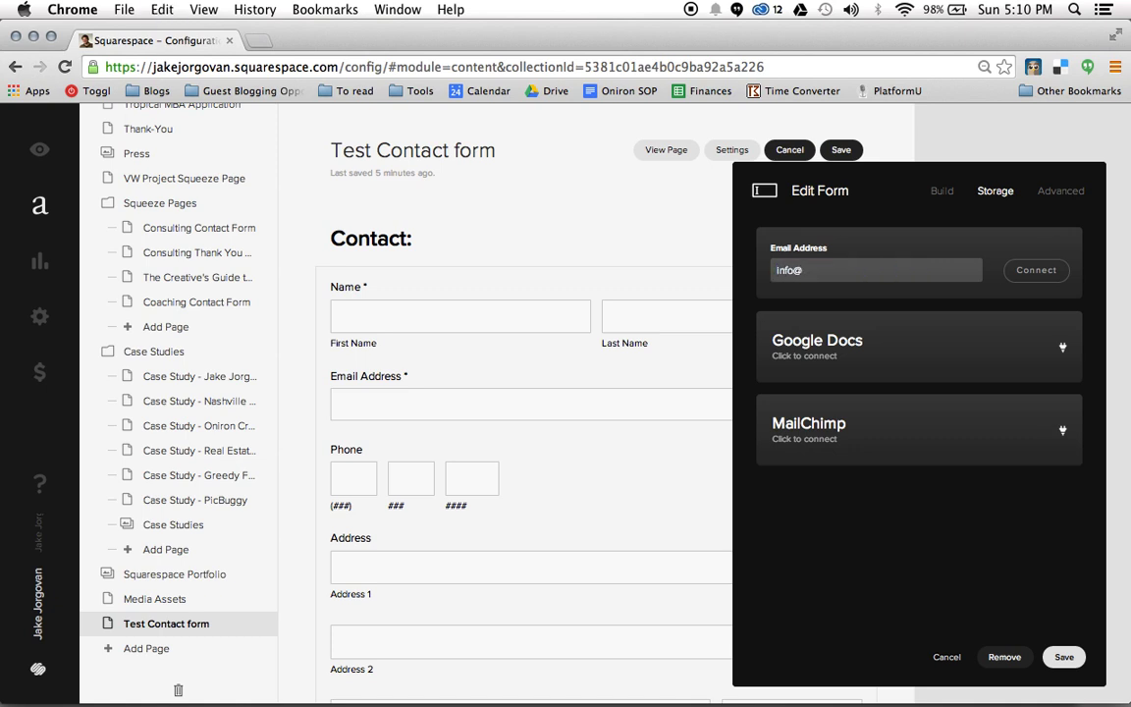
pyautogui.press('super+a')
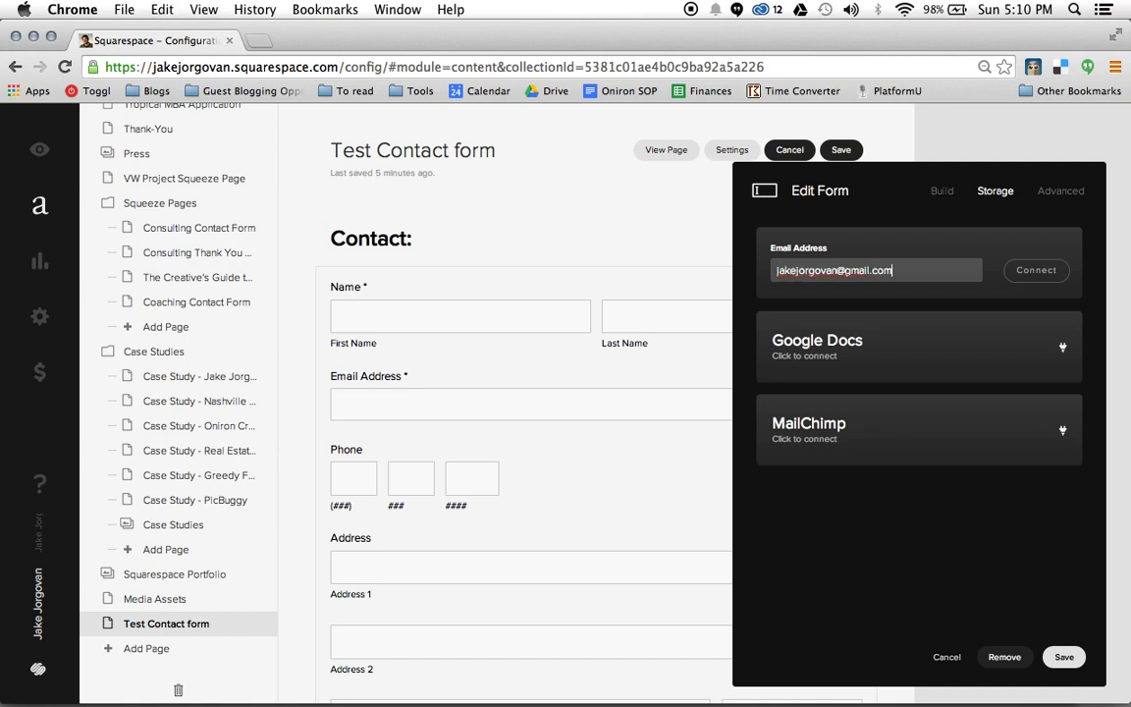
pyautogui.click(1037, 271)
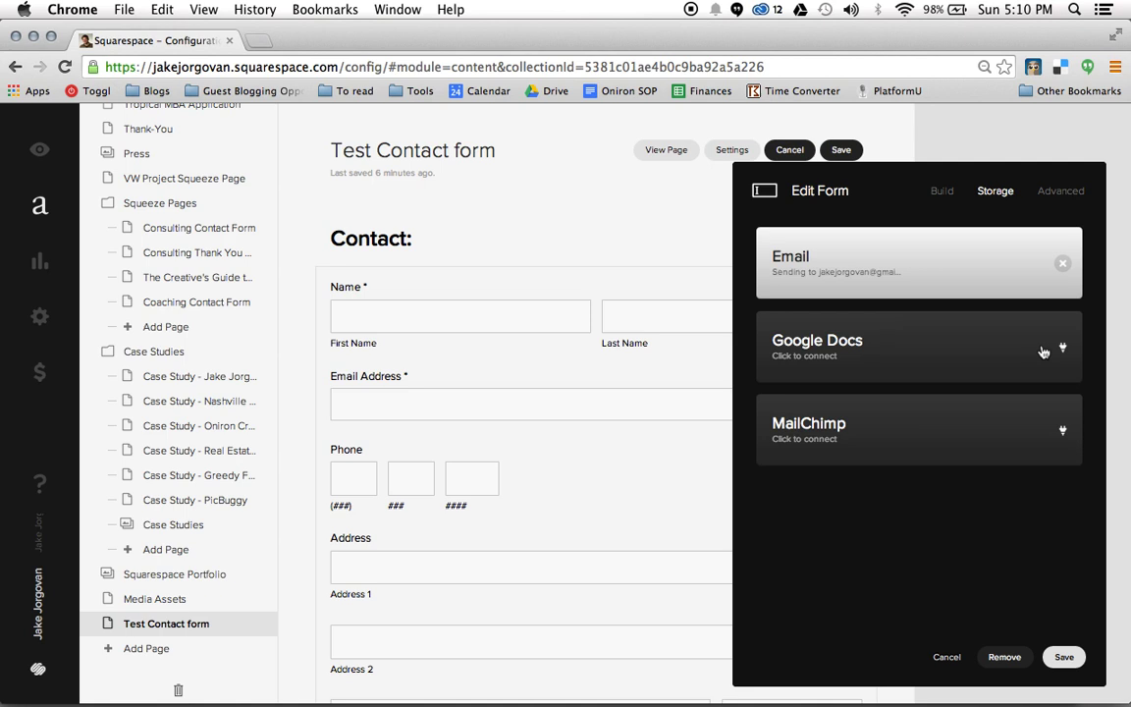
# Connect Google Docs storage by choosing the Google account and granting Squarespace offline access
pyautogui.click(1043, 352)
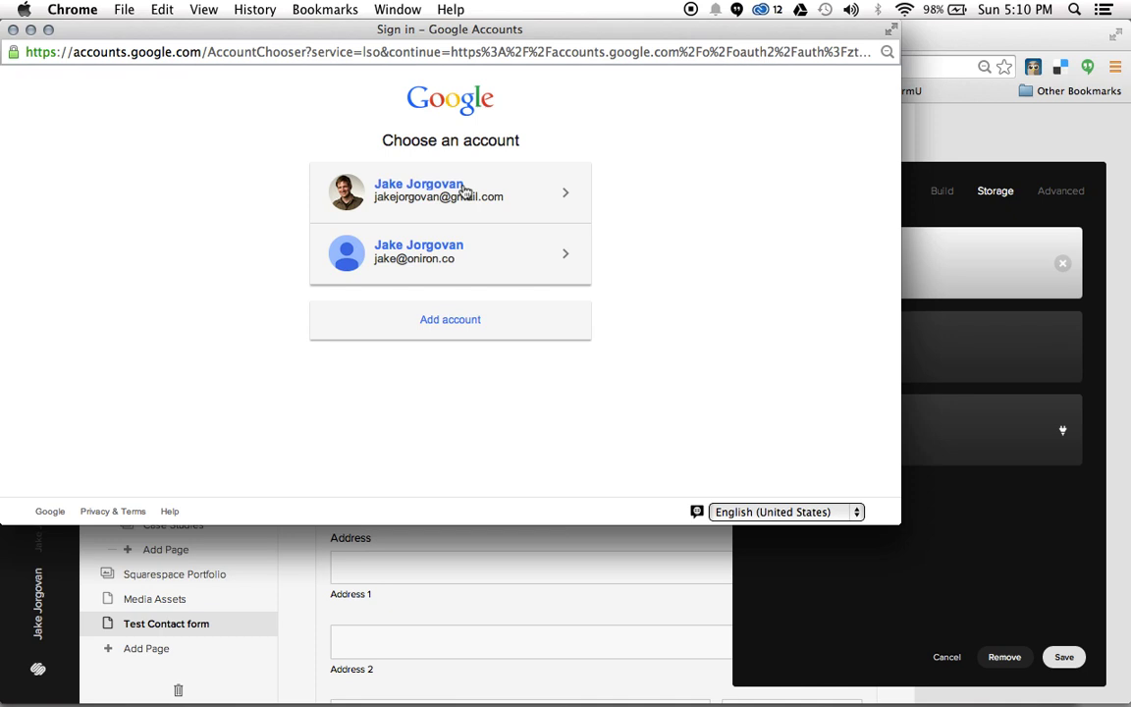
pyautogui.click(465, 191)
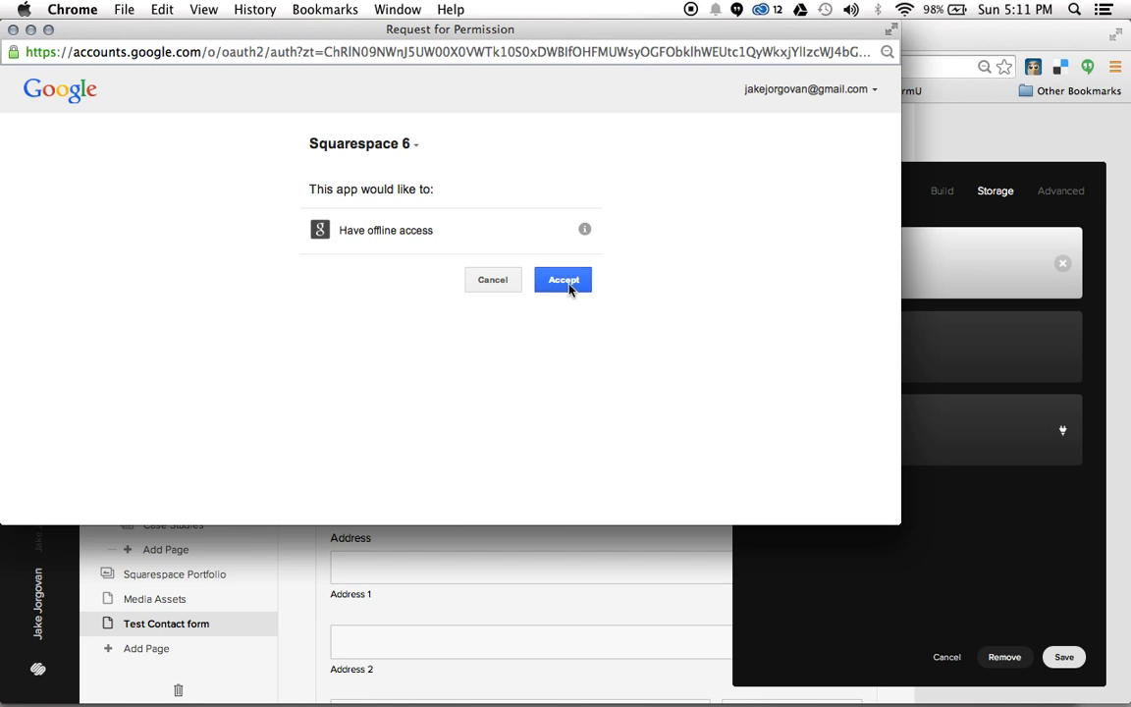
pyautogui.click(568, 282)
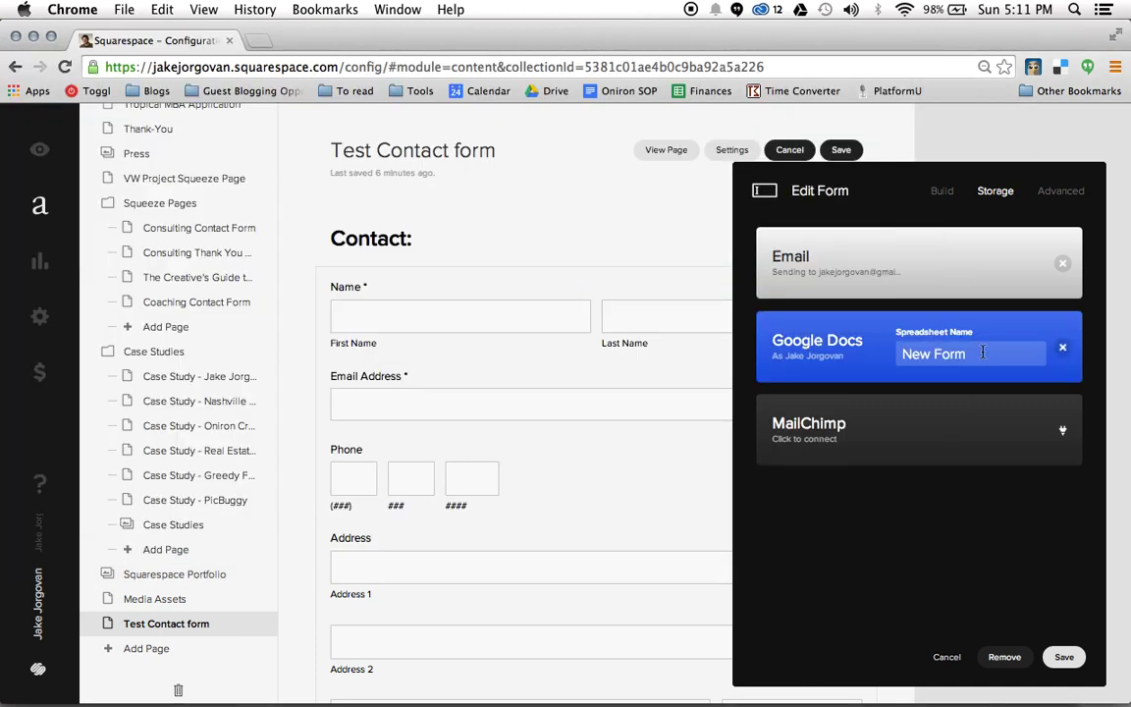
# Change the Spreadsheet Name from 'New Form' to 'Test Contact Form'
pyautogui.click(984, 353)
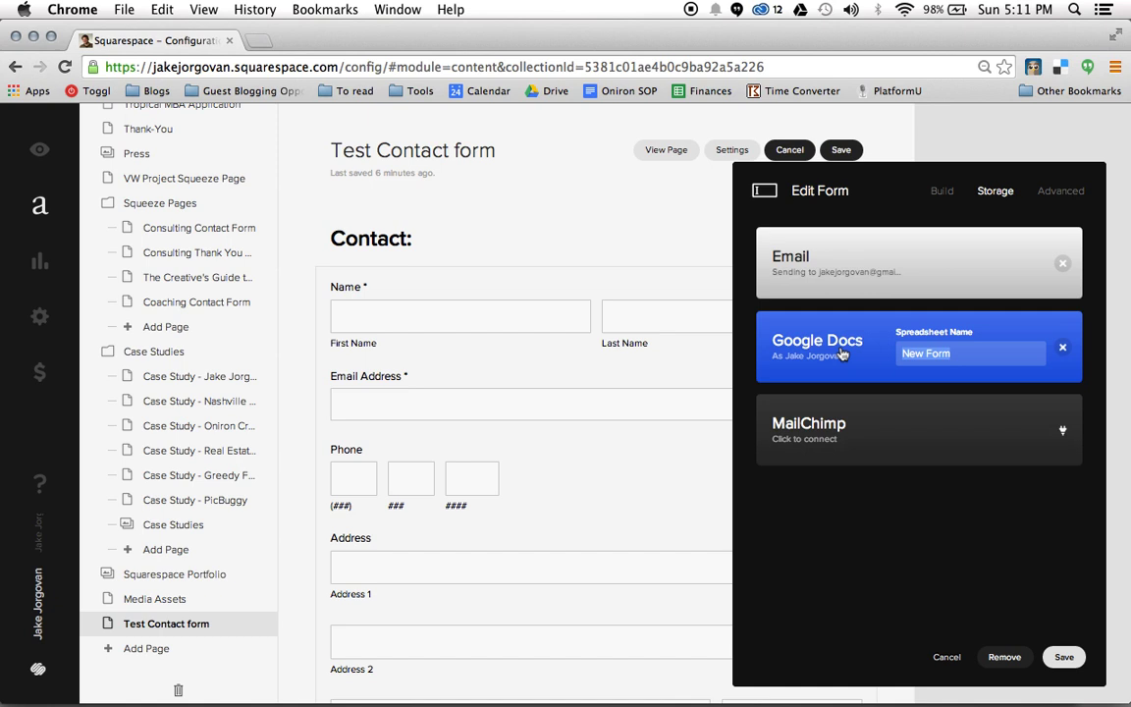
pyautogui.write('Test Conta')
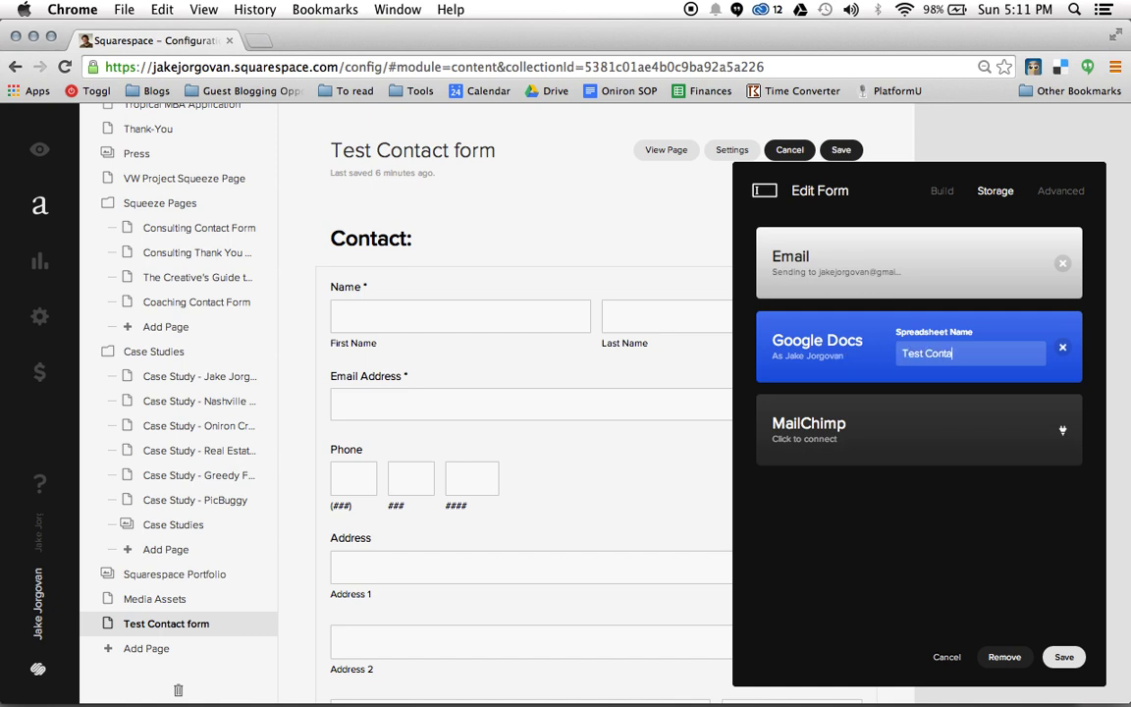
pyautogui.write('ct Form')
pyautogui.click(1017, 538)
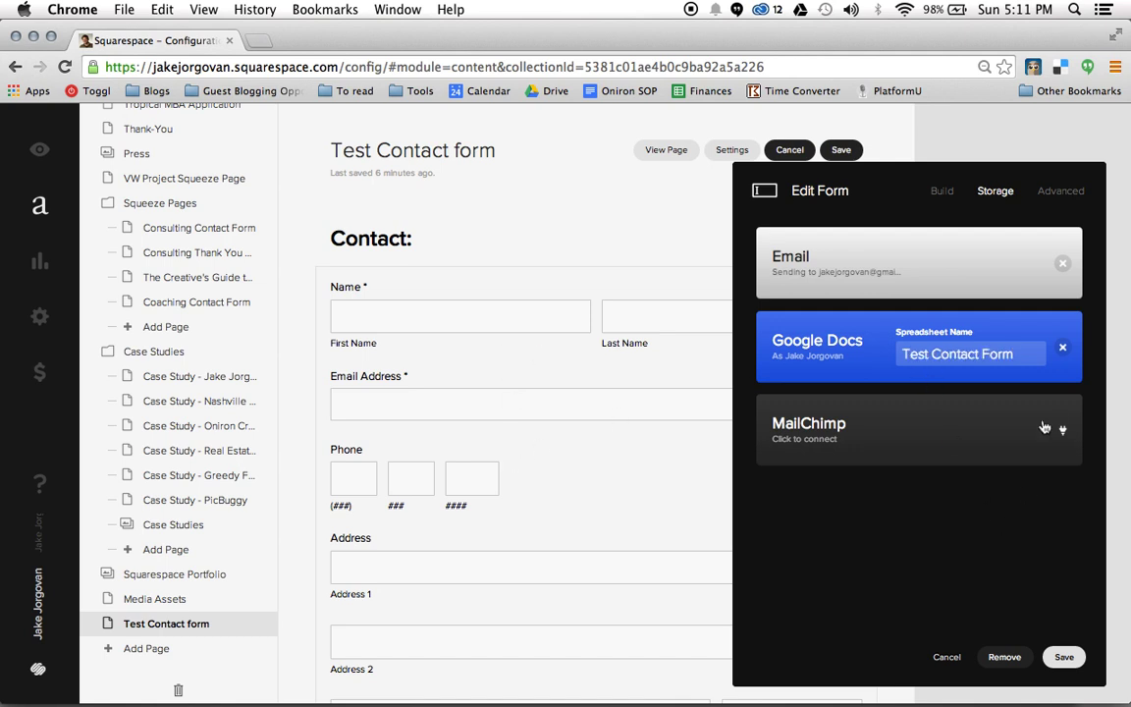
# Change the Advanced Submit Button Label from 'Submit' to 'Say Hello' and save
pyautogui.click(1075, 191)
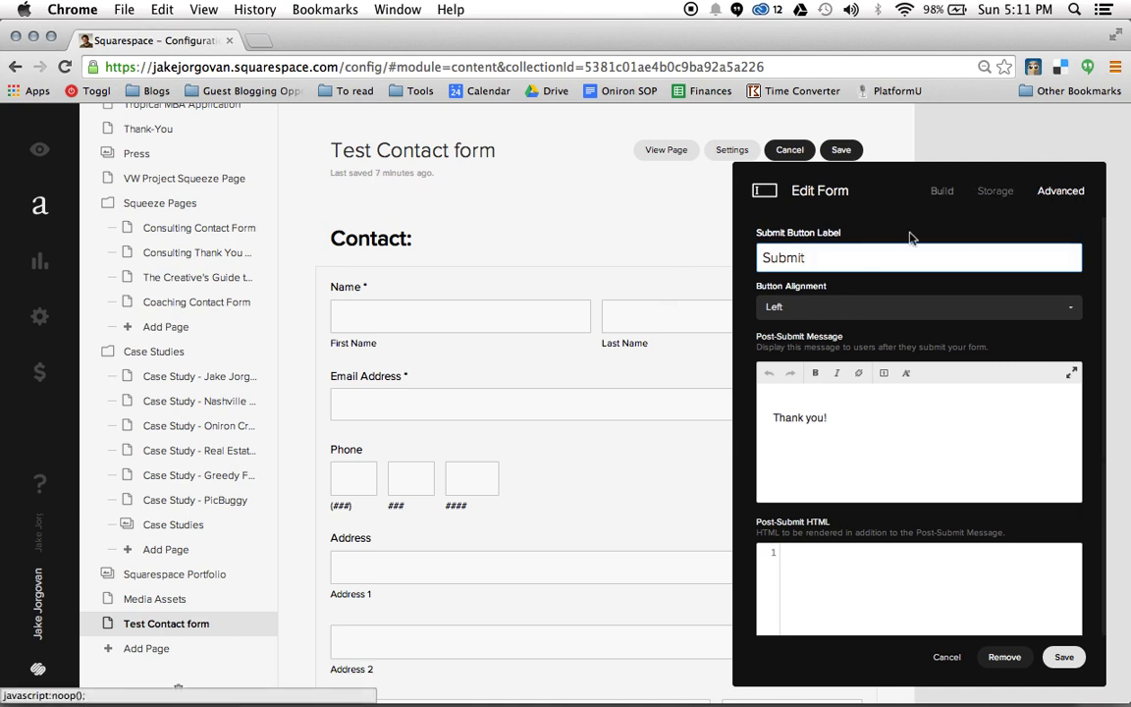
pyautogui.scroll(-1, 565, 342)
pyautogui.scroll(-10, 564, 343)
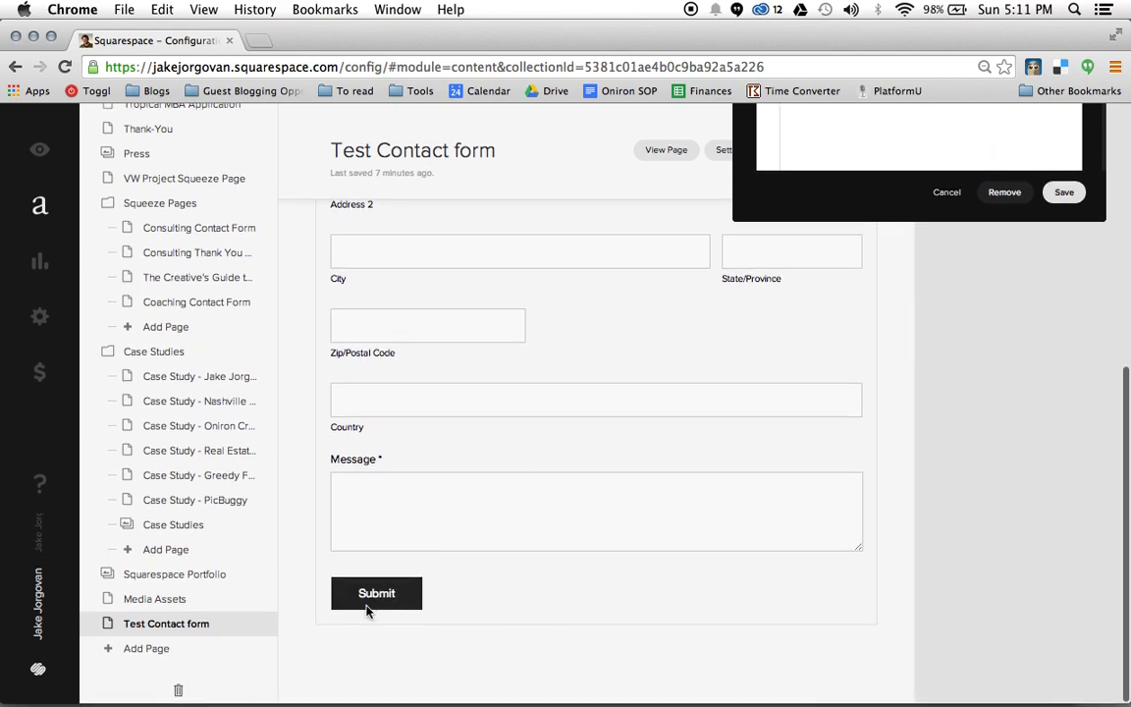
pyautogui.scroll(10, 553, 533)
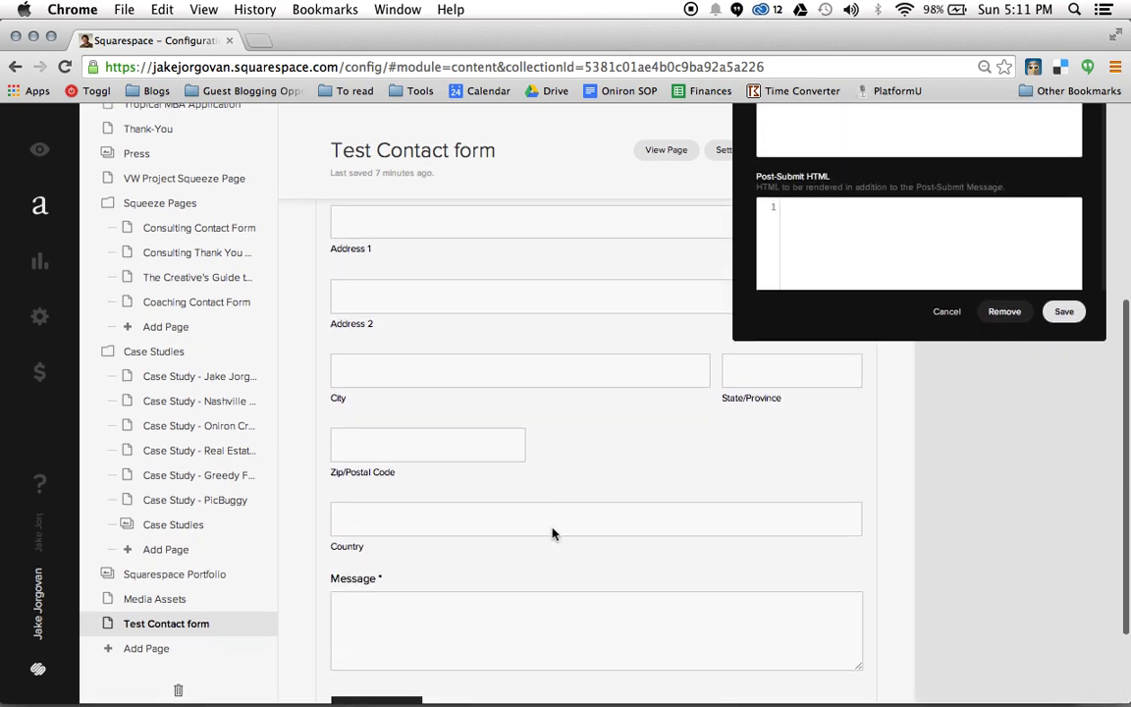
pyautogui.press('super+a')
pyautogui.write('Sa')
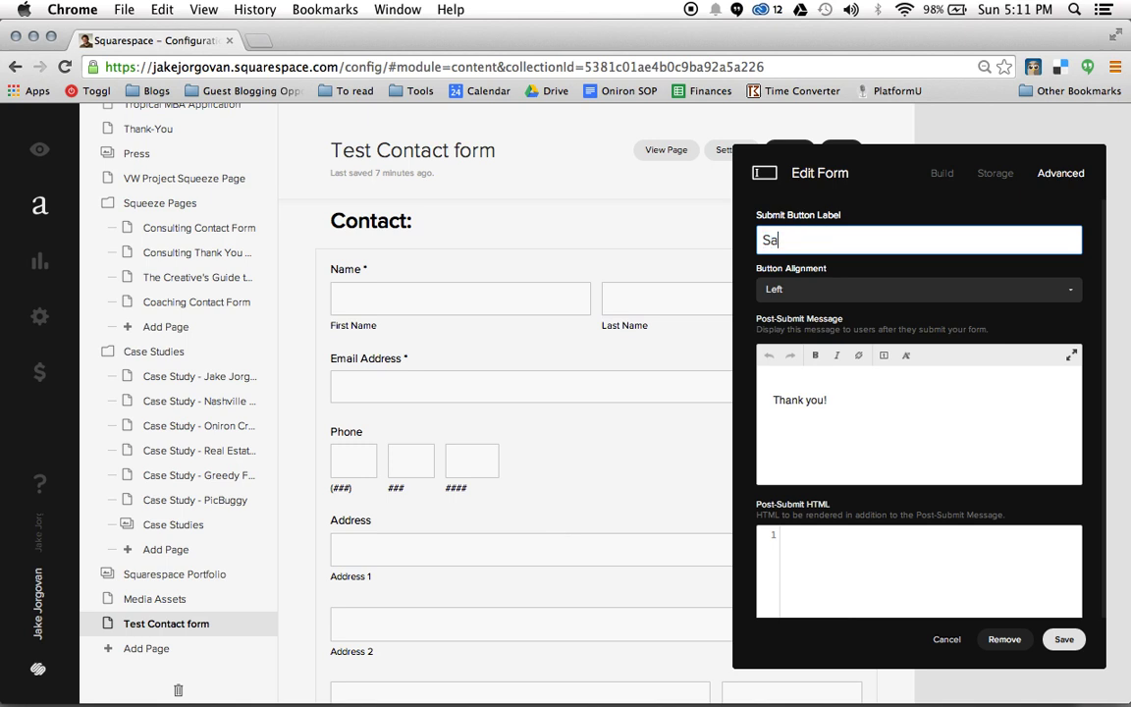
pyautogui.write('y Hello')
pyautogui.scroll(-5, 605, 418)
pyautogui.scroll(-2, 606, 417)
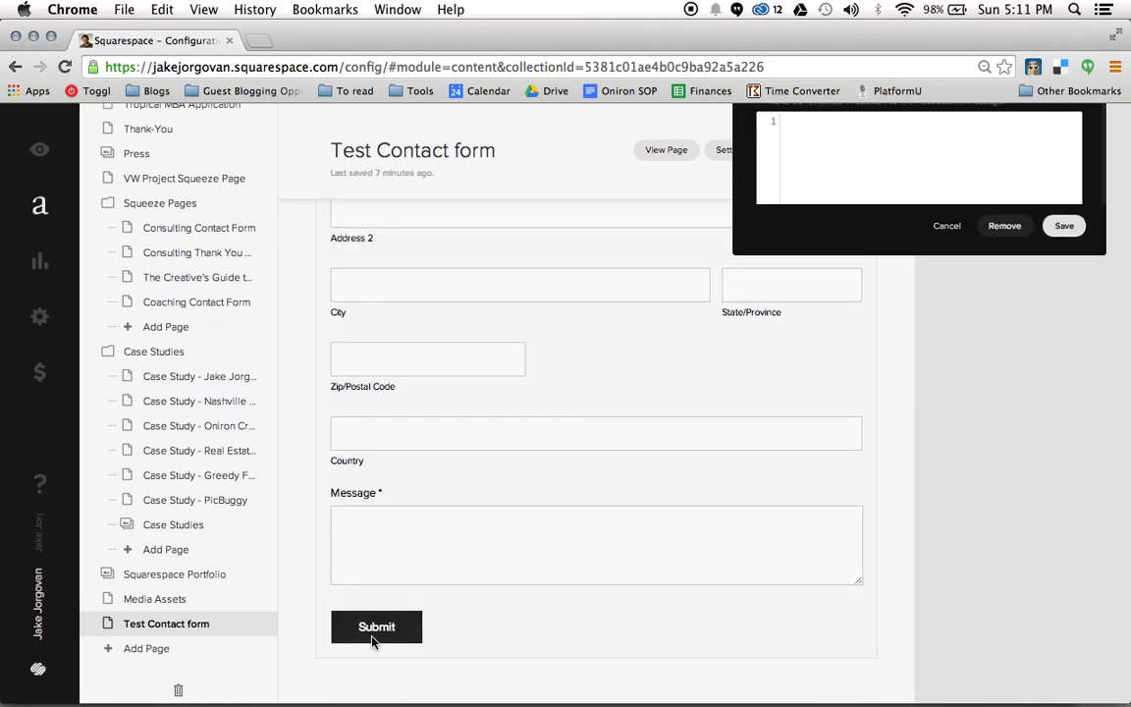
pyautogui.scroll(5, 808, 411)
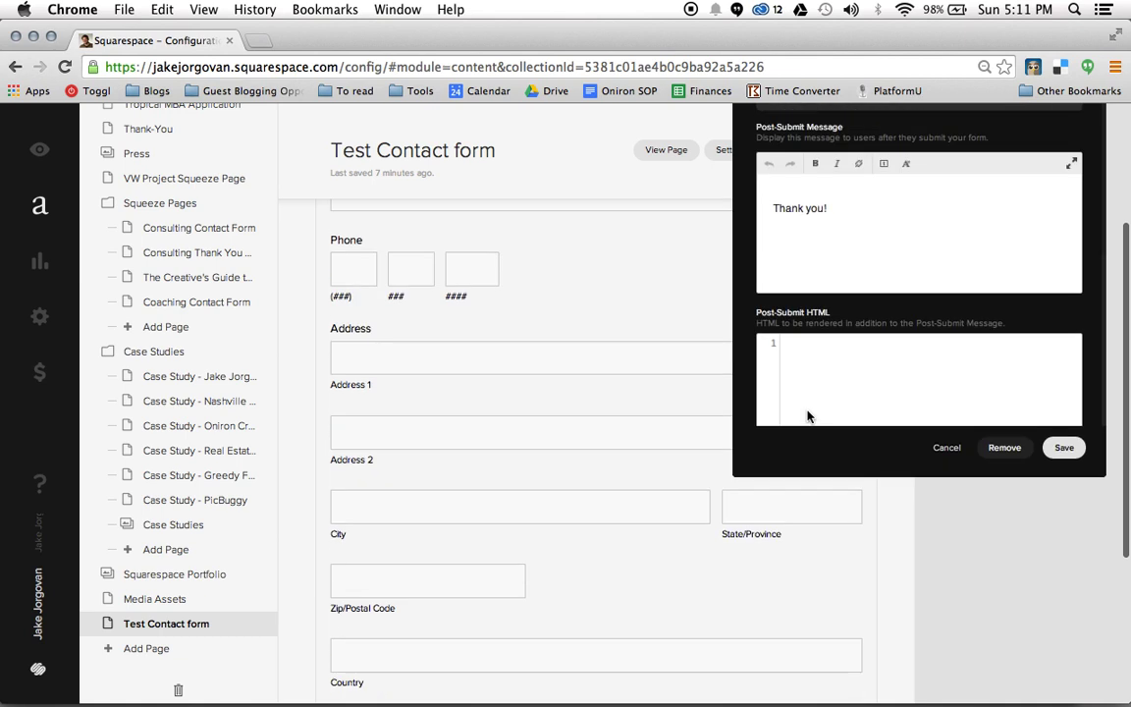
pyautogui.click(1065, 448)
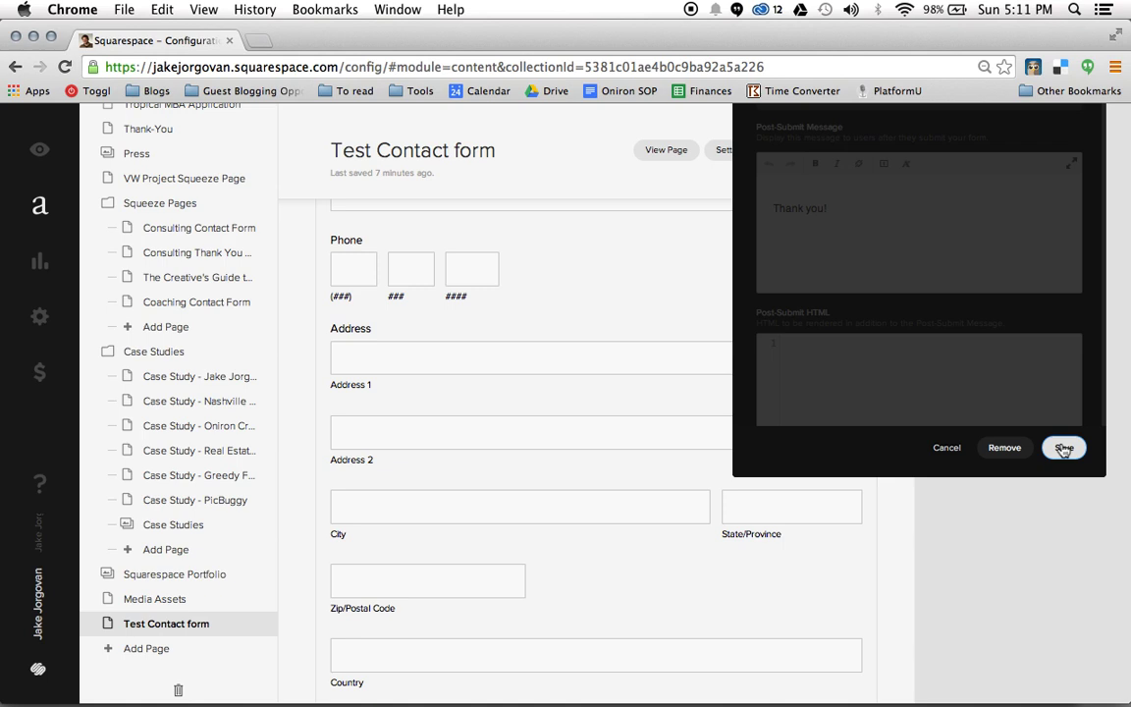
# Save and close the form editor to show the finished form on the page
pyautogui.scroll(1, 1043, 455)
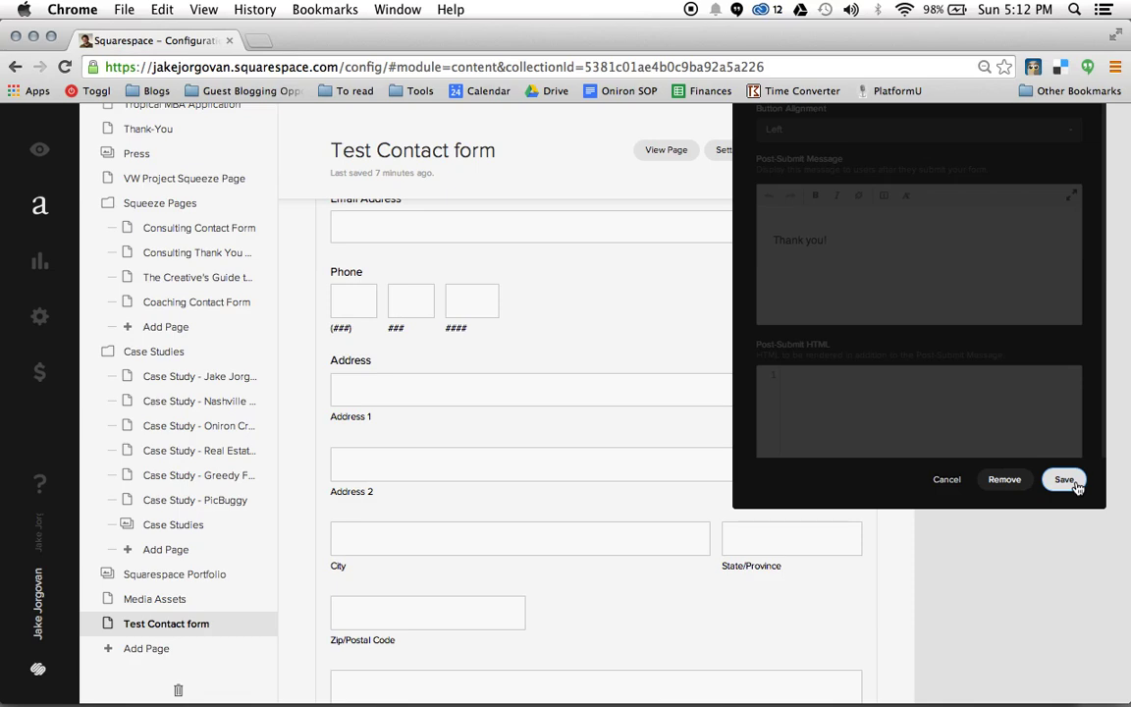
pyautogui.click(1064, 480)
pyautogui.scroll(-5, 813, 321)
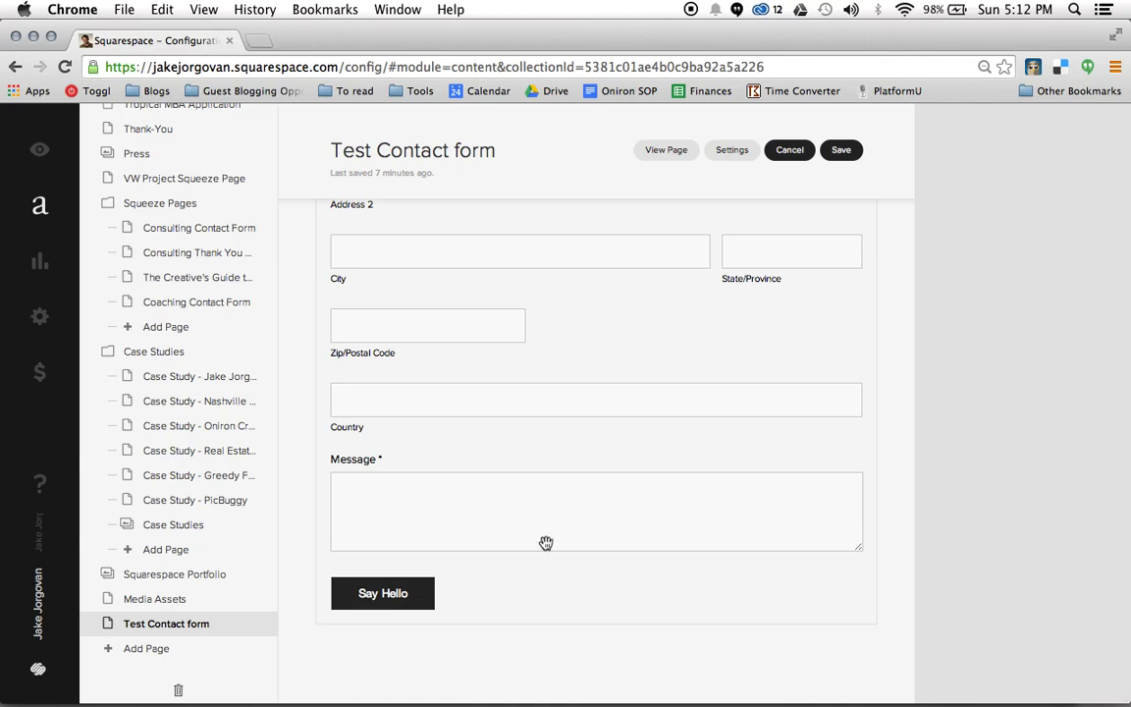
pyautogui.scroll(5, 811, 487)
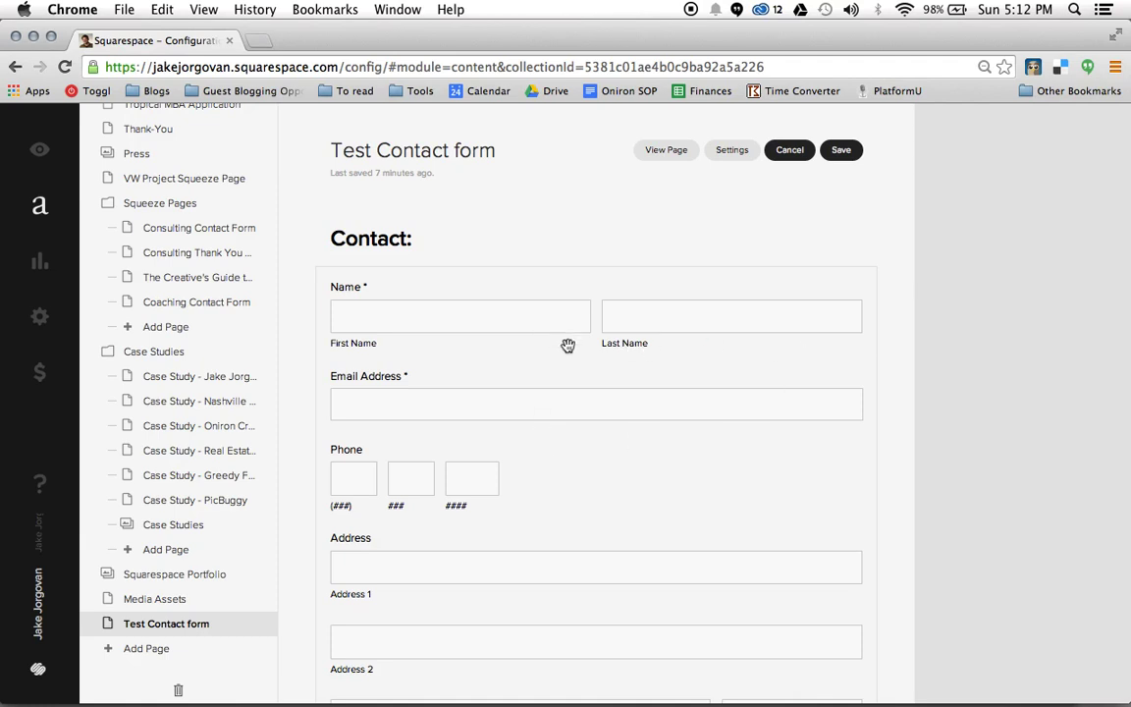
# In the contact form's advanced settings, set Button Alignment to Center for the 'Say Hello' button
pyautogui.doubleClick(413, 357)
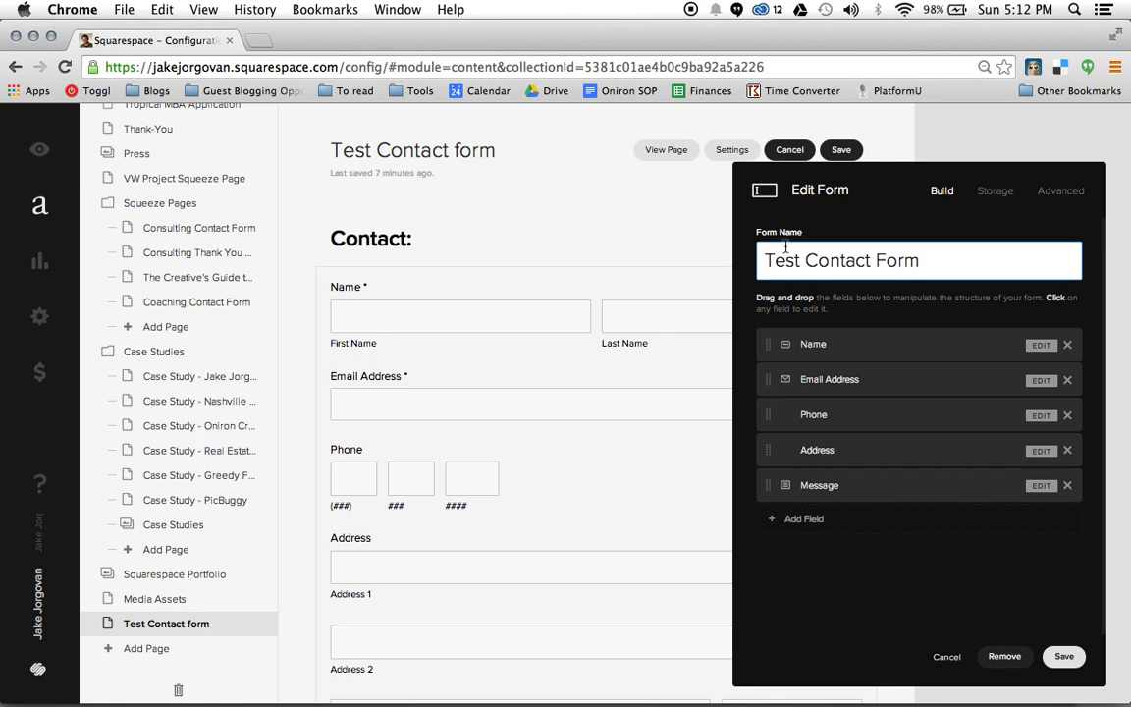
pyautogui.click(1069, 192)
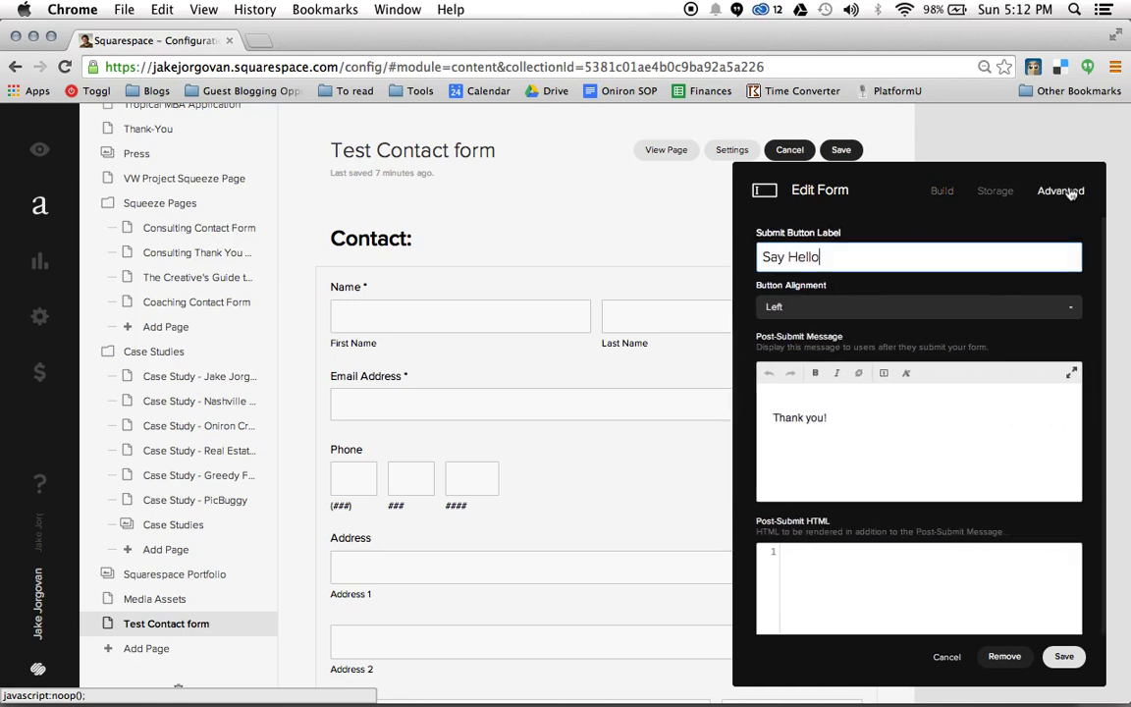
pyautogui.click(907, 307)
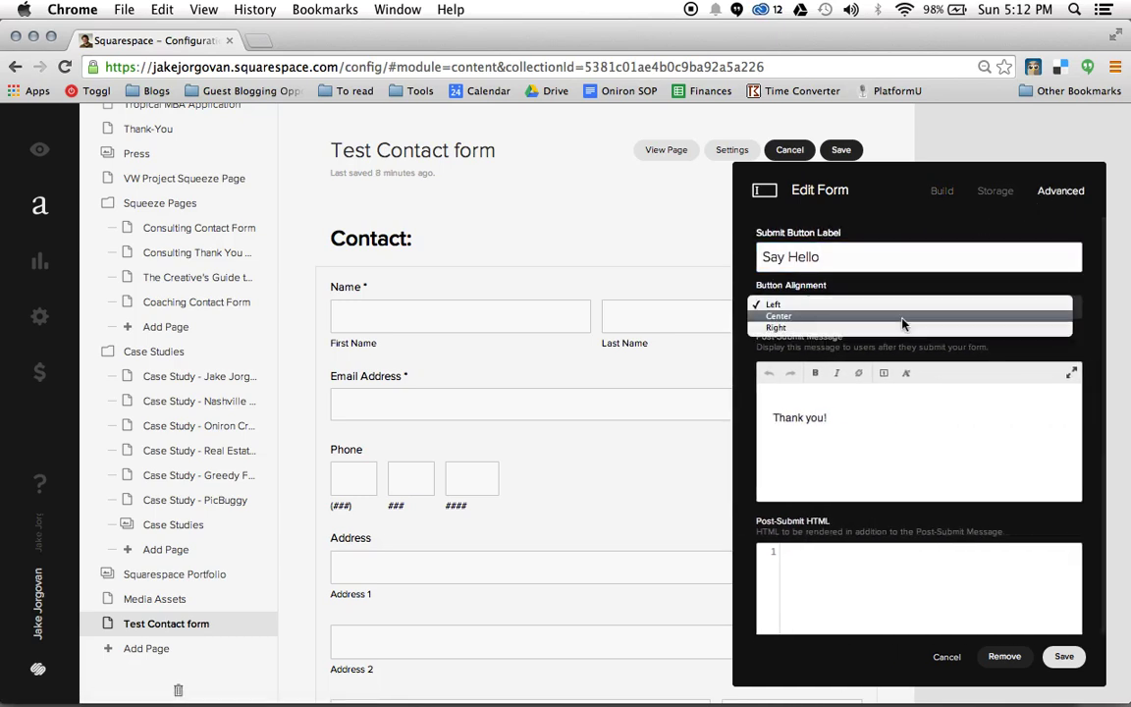
pyautogui.click(884, 317)
pyautogui.scroll(-2, 628, 422)
pyautogui.scroll(-5, 626, 450)
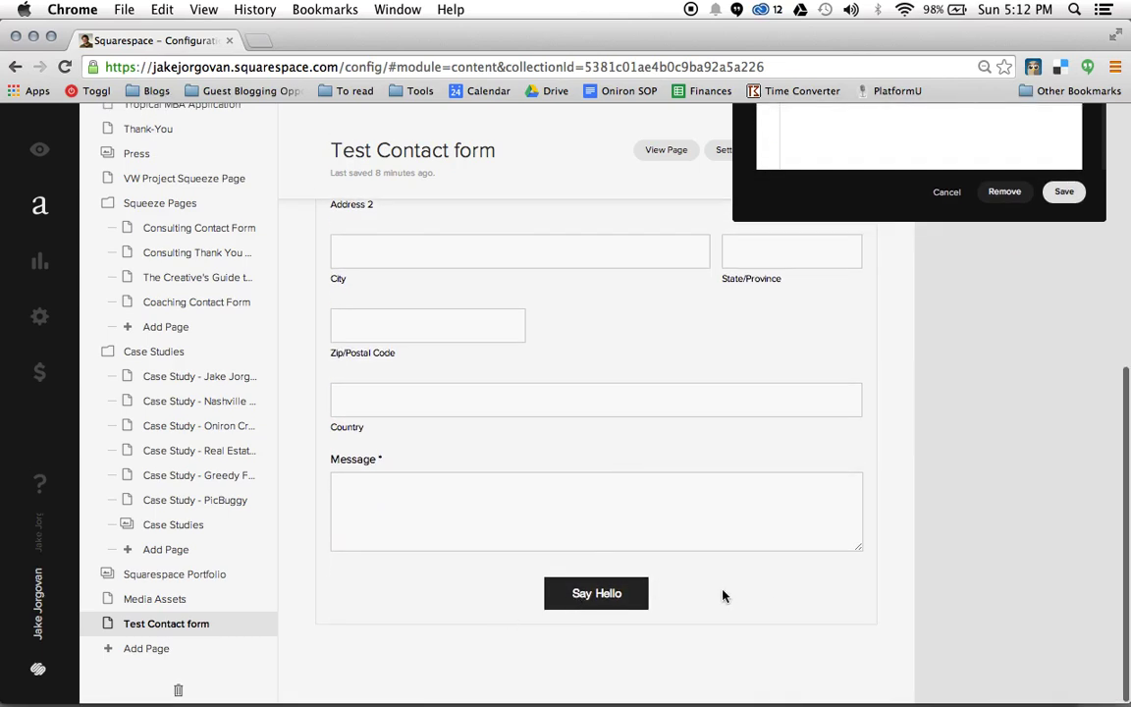
pyautogui.scroll(5, 661, 598)
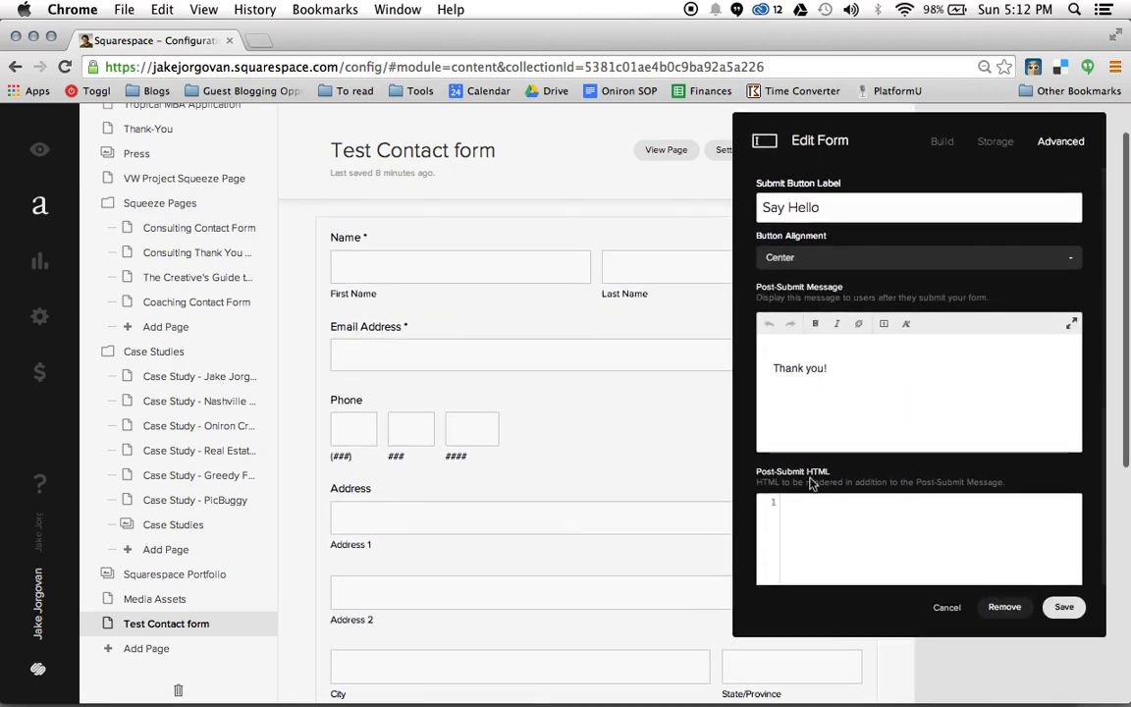
# Replace the 'Thank you!' post-submit message with 'Thank you for contacting us, we will get back with you shortly.'
pyautogui.tripleClick(775, 359)
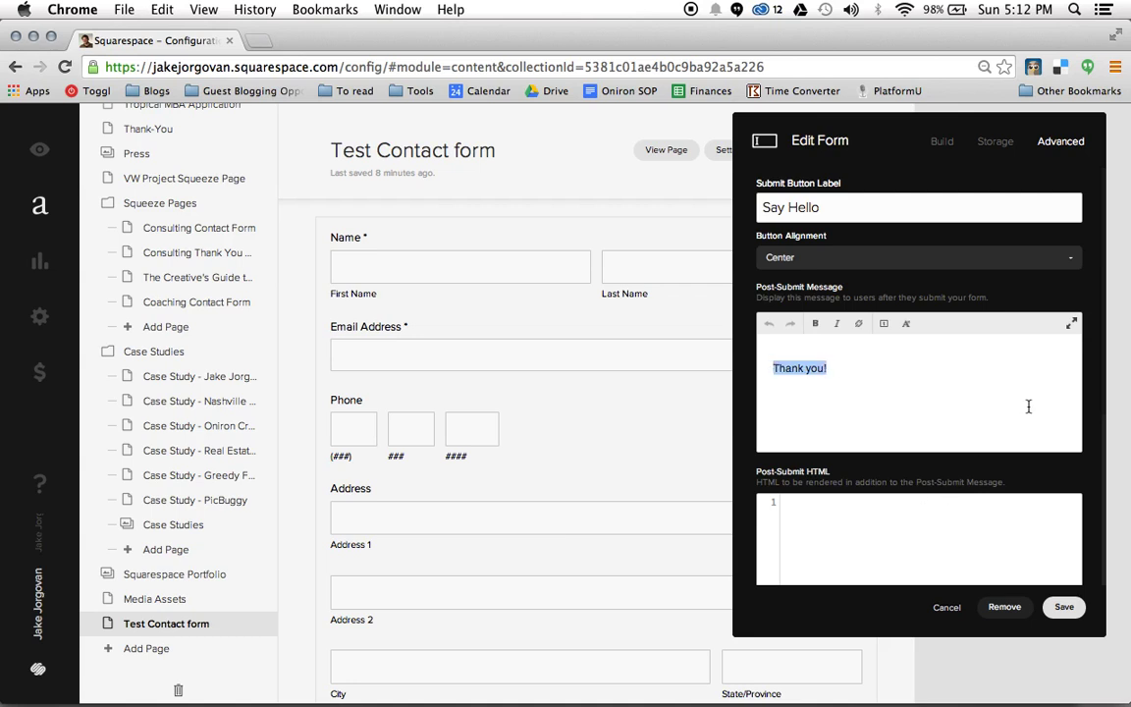
pyautogui.write('Than')
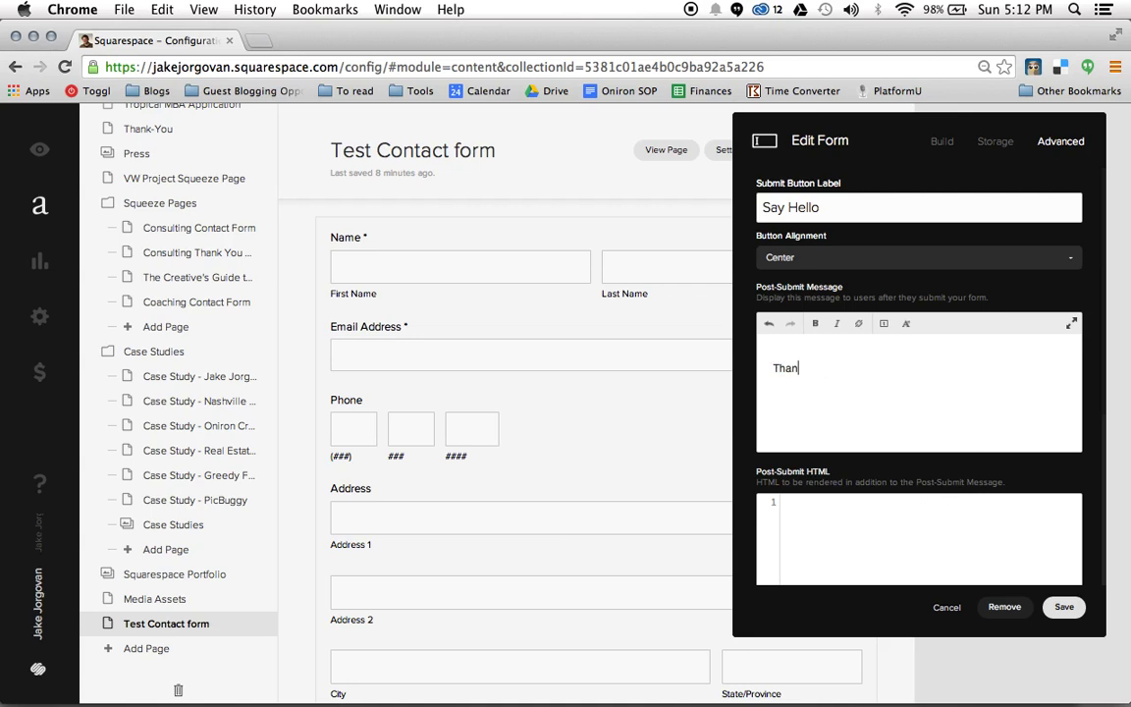
pyautogui.write('k you for contacting us, we will be')
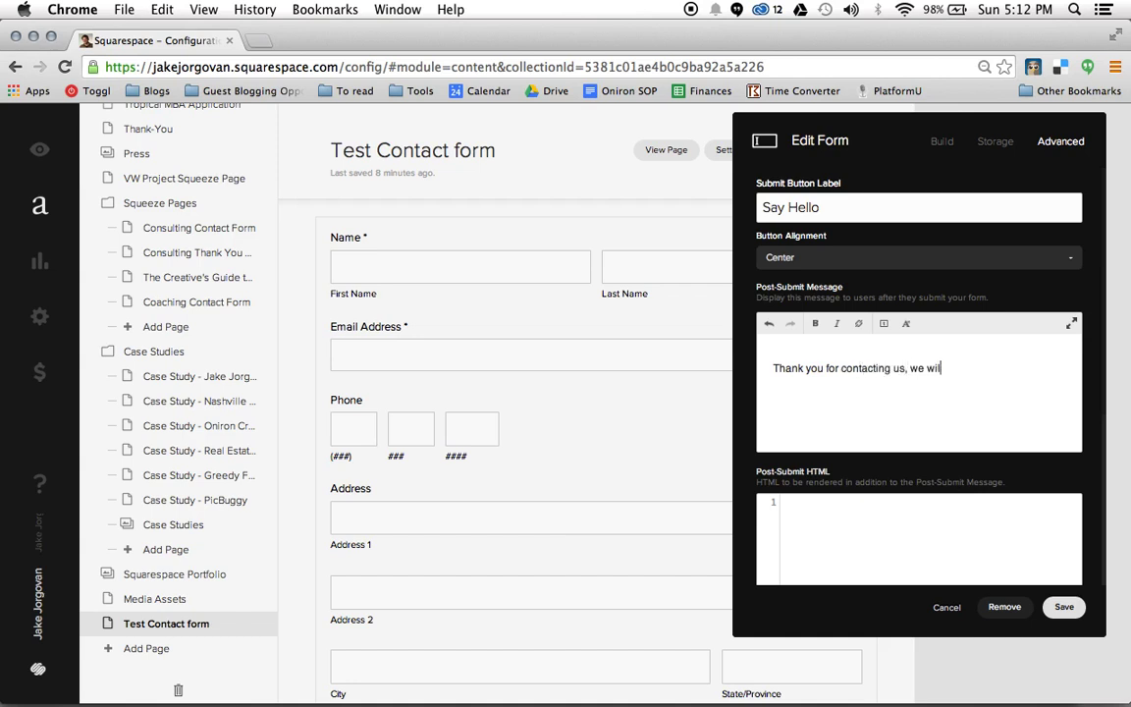
pyautogui.press('BackSpace')
pyautogui.press('BackSpace')
pyautogui.write('get back with you shortly.')
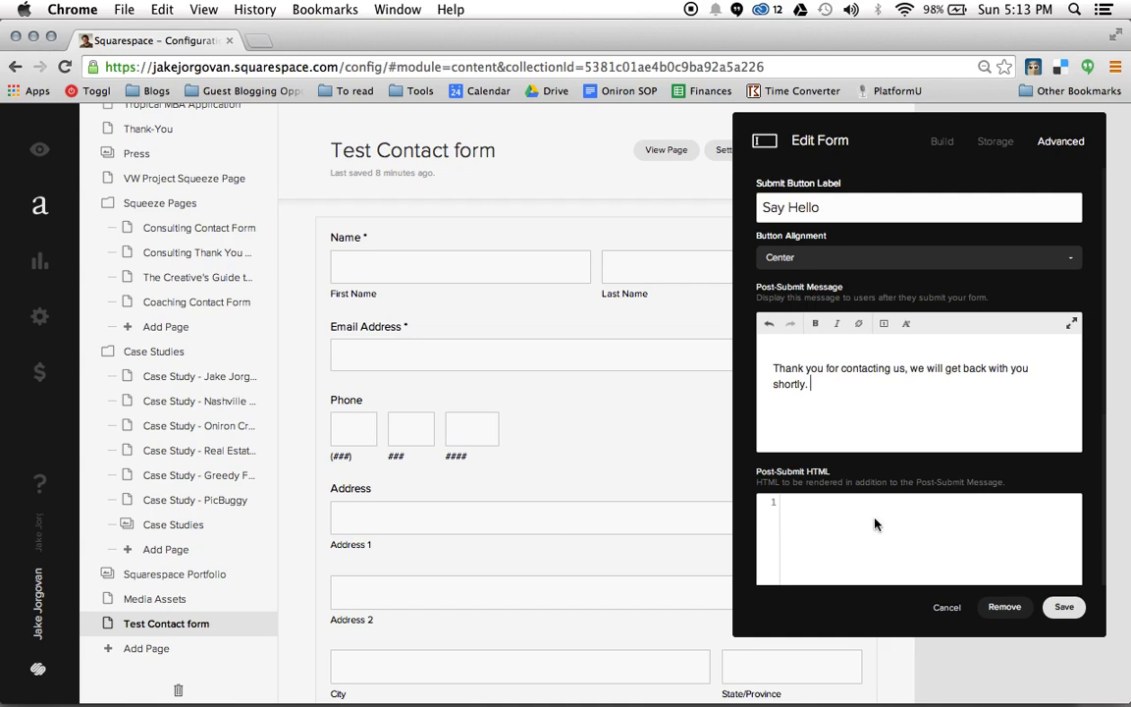
pyautogui.scroll(-3, 882, 511)
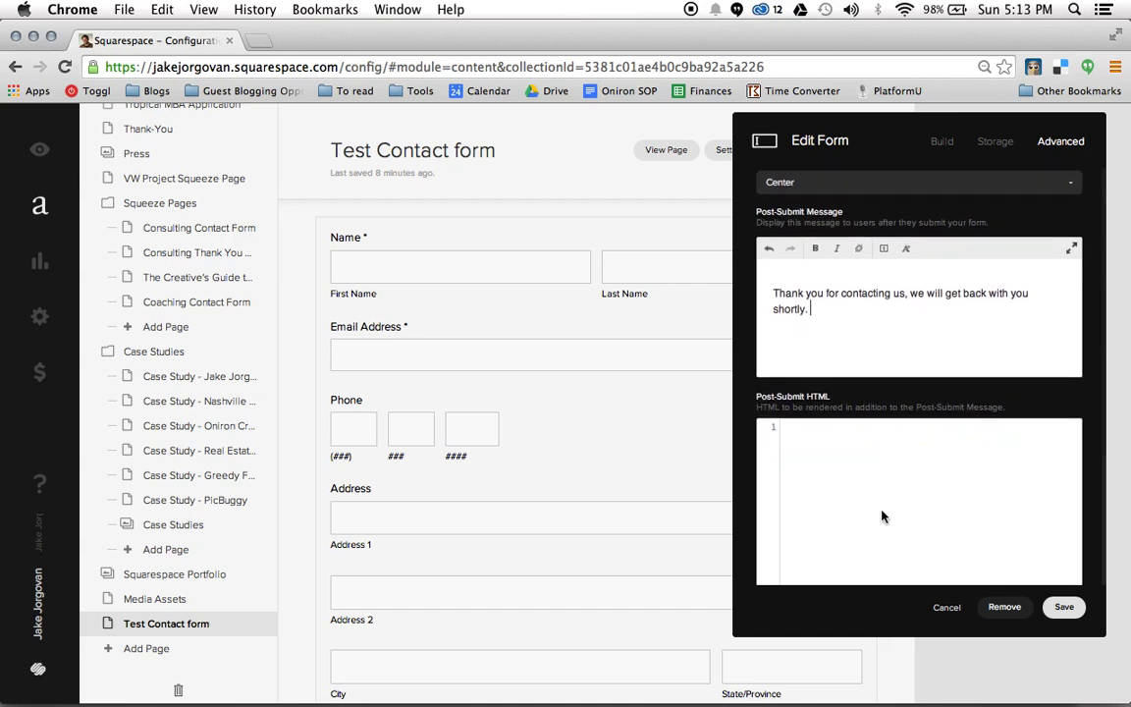
pyautogui.scroll(3, 882, 510)
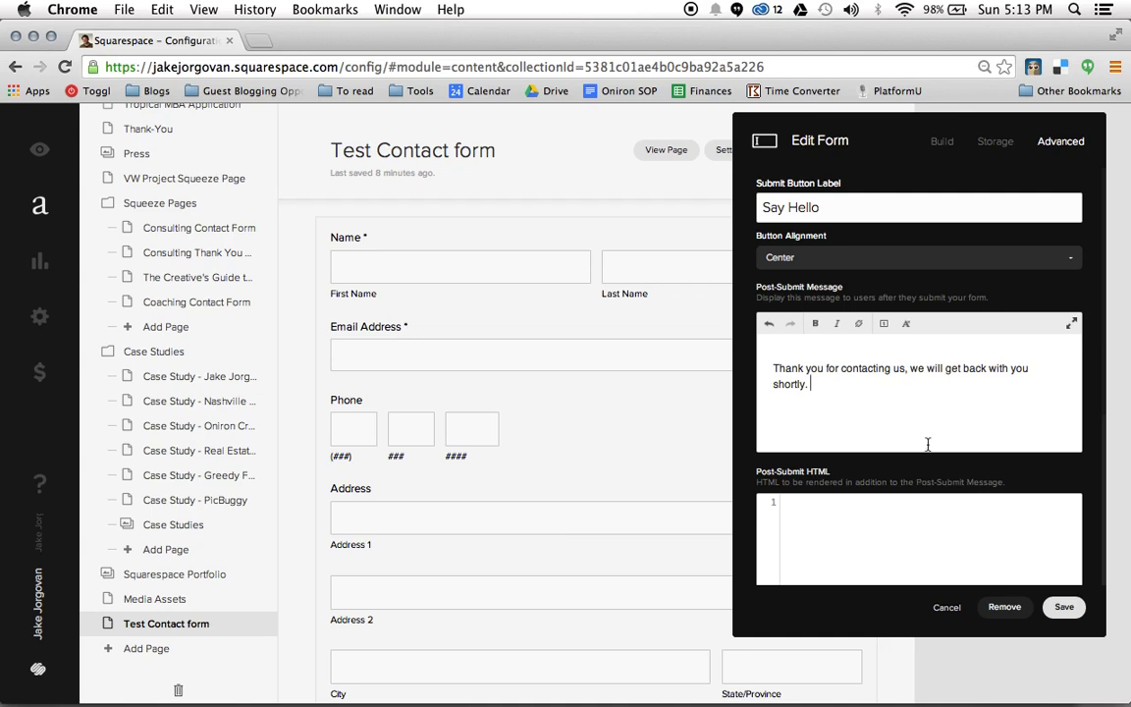